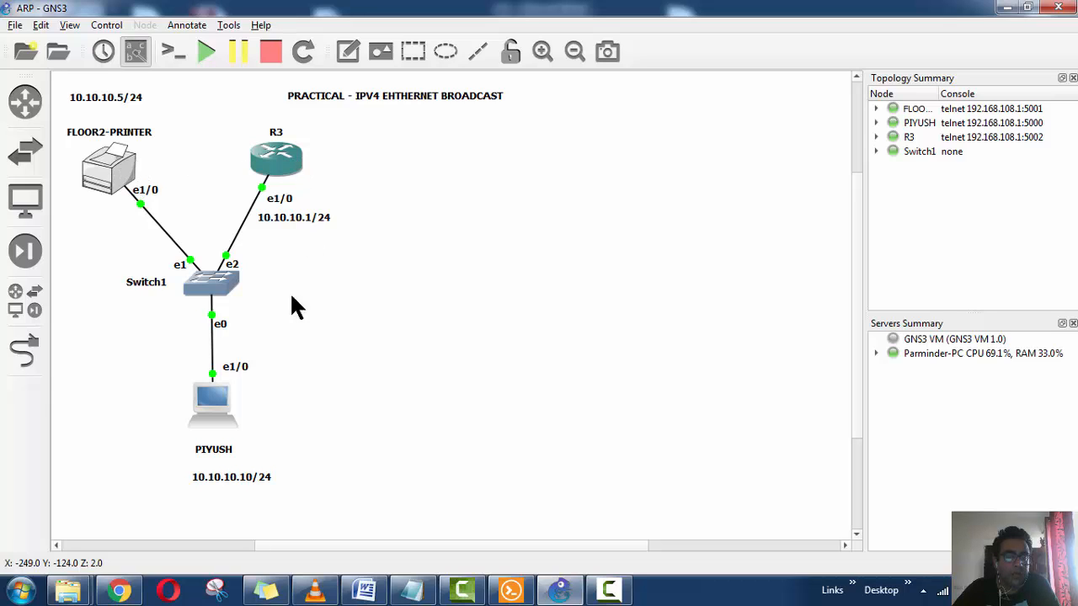
- Switch to Solar-PuTTY and enter configuration mode for interface E1/0 on the PC node's console
mouse_move(223, 404)
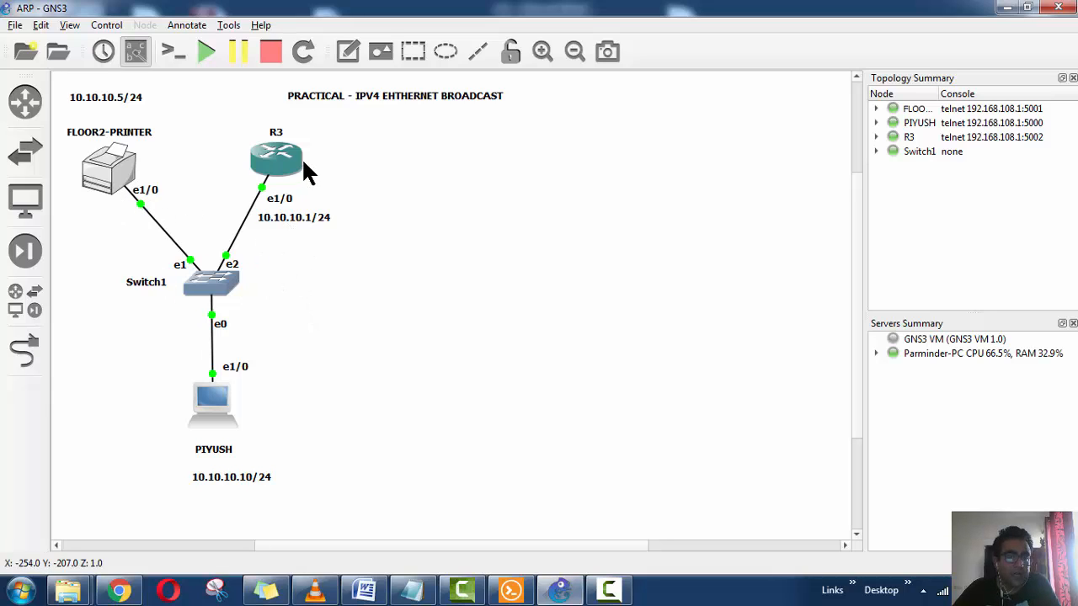
mouse_move(298, 158)
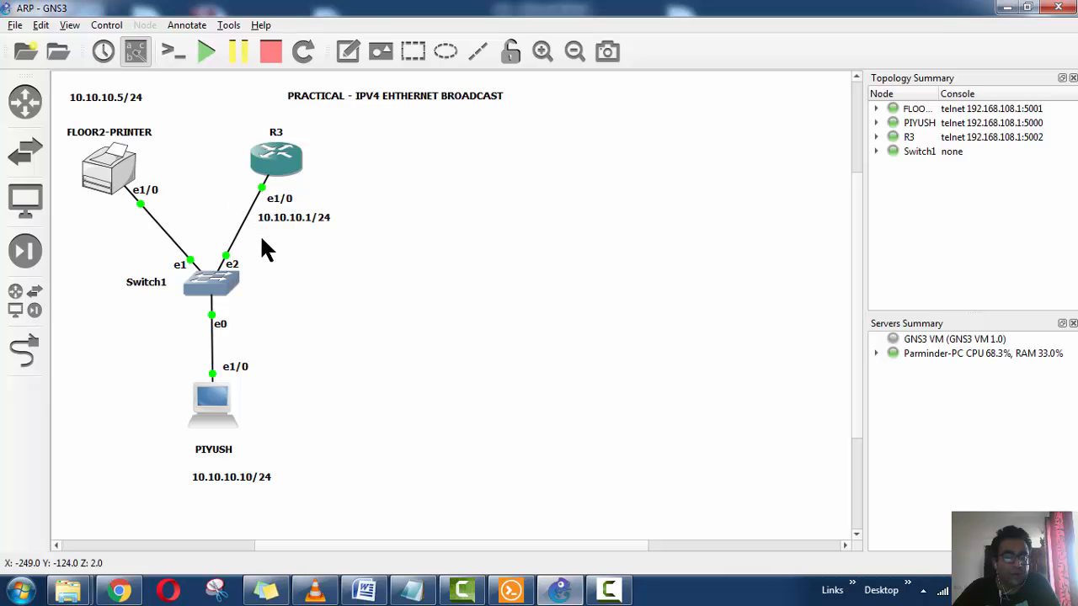
left_click(511, 589)
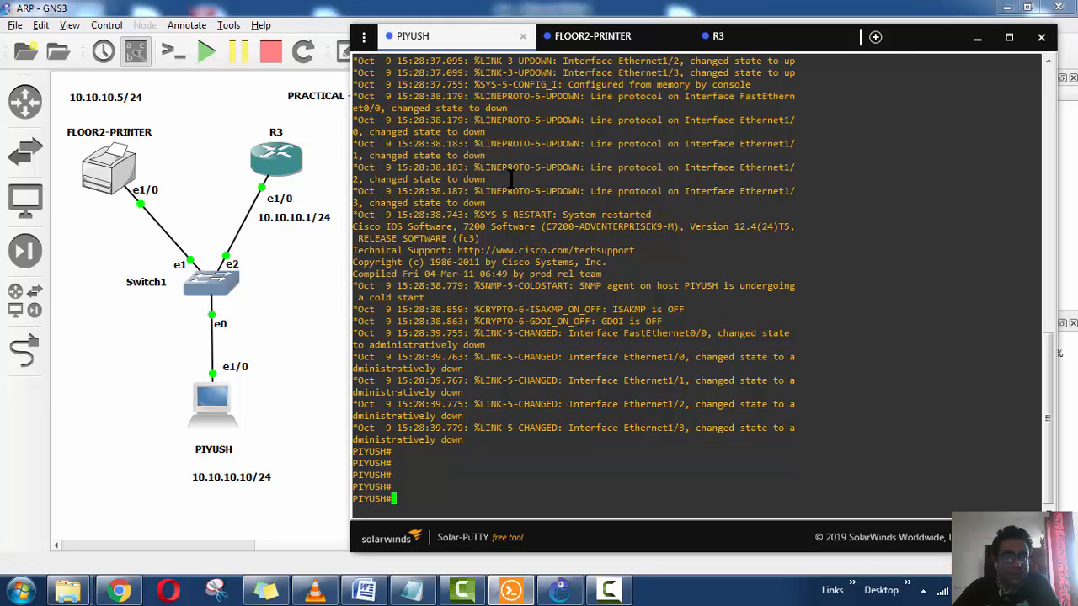
type("CONF T")
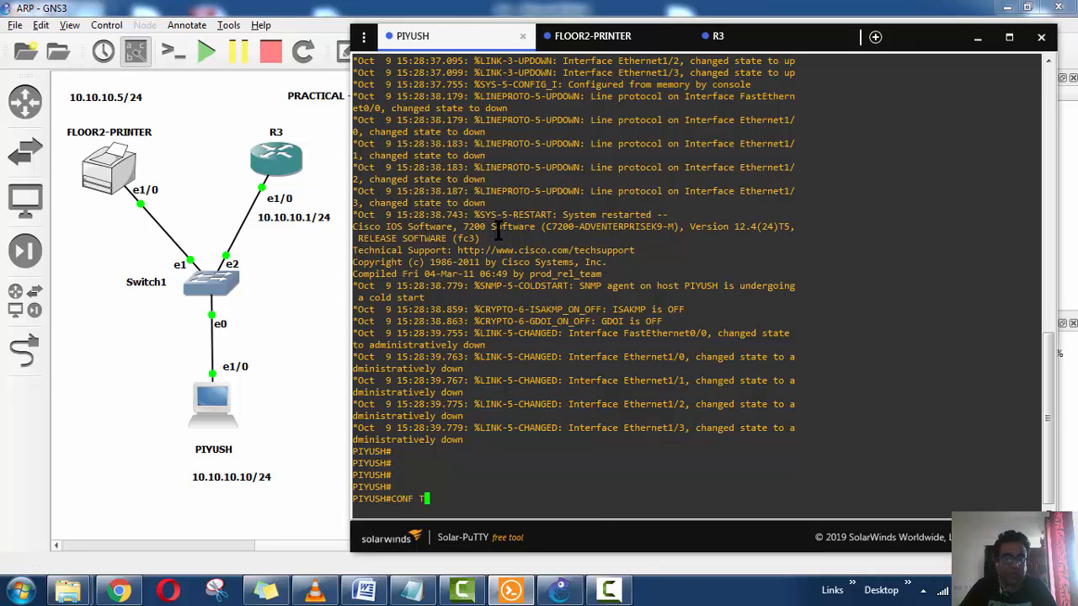
key("Return")
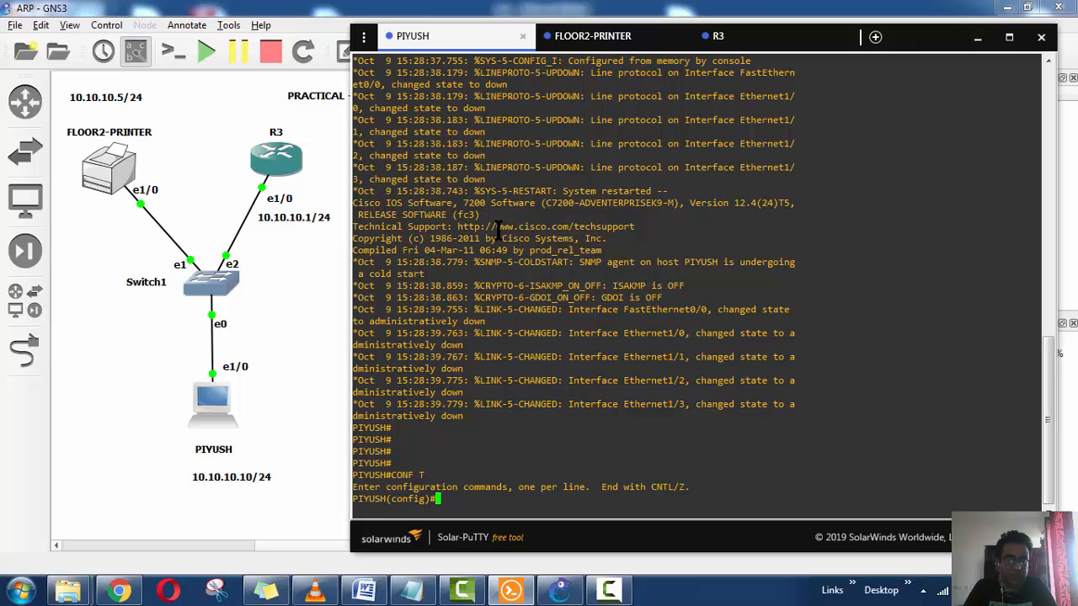
type("INTER E1/0")
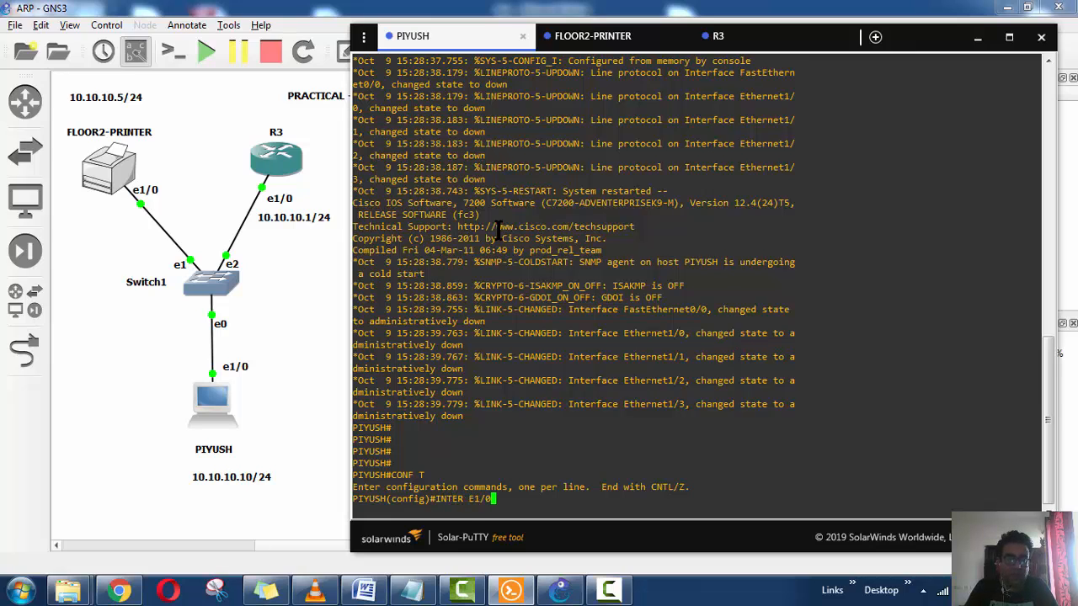
key("Return")
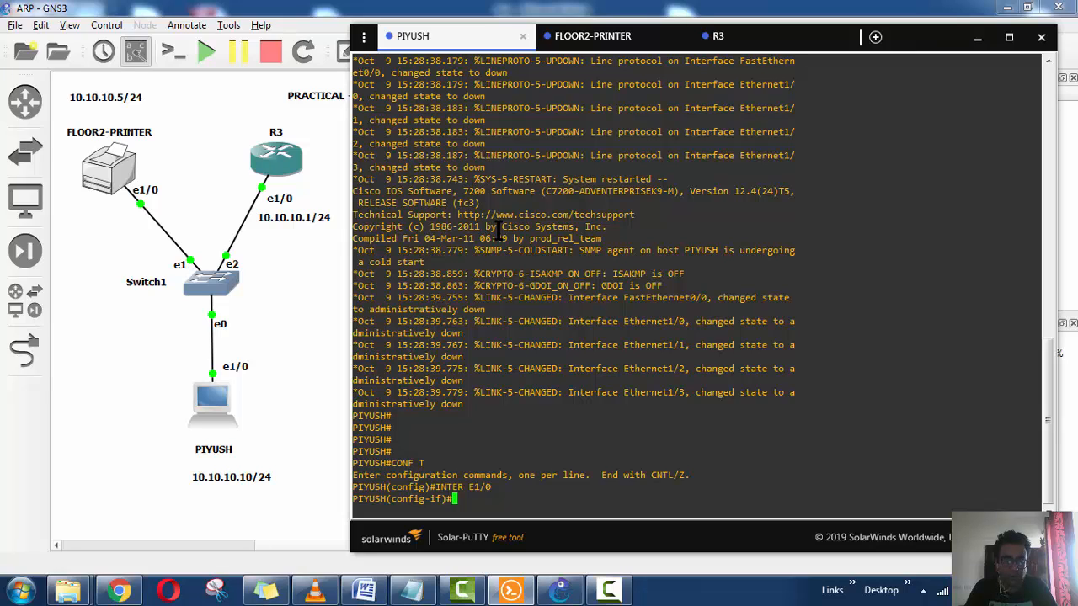
- Assign IP address 10.10.10.10 with mask 255.255.255.0 to the PC node's E1/0 interface and enable it
type("ip add 10.")
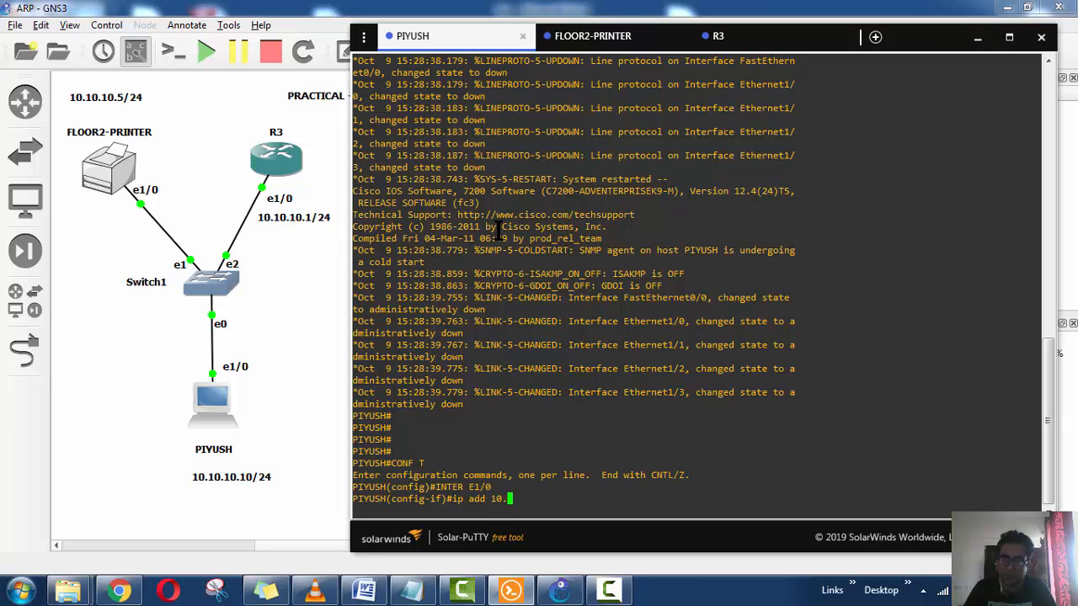
type("10.10.10 255")
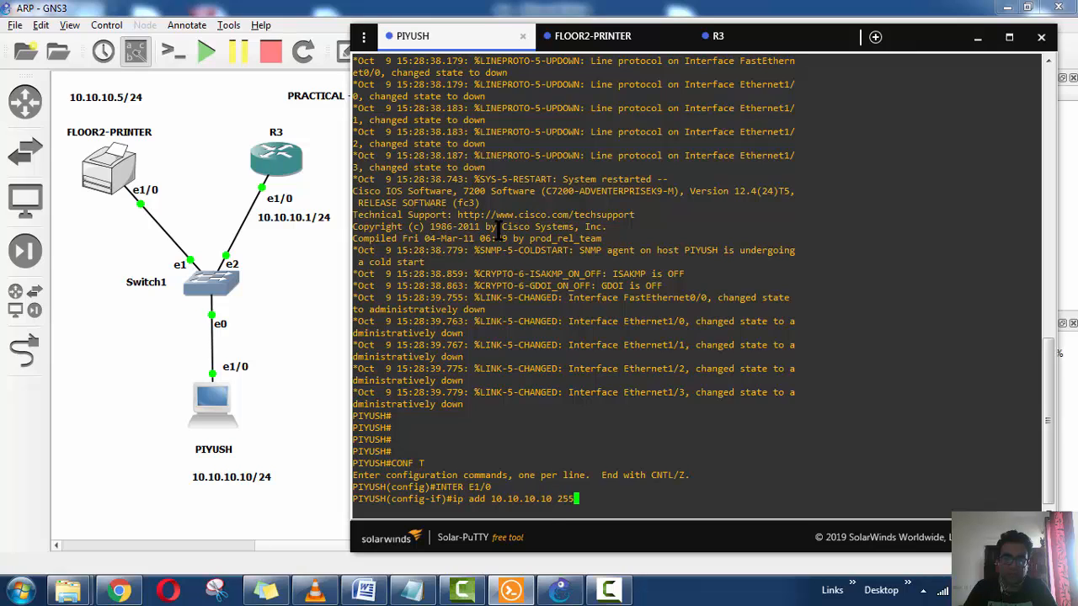
type(".255.255.0")
key("Return")
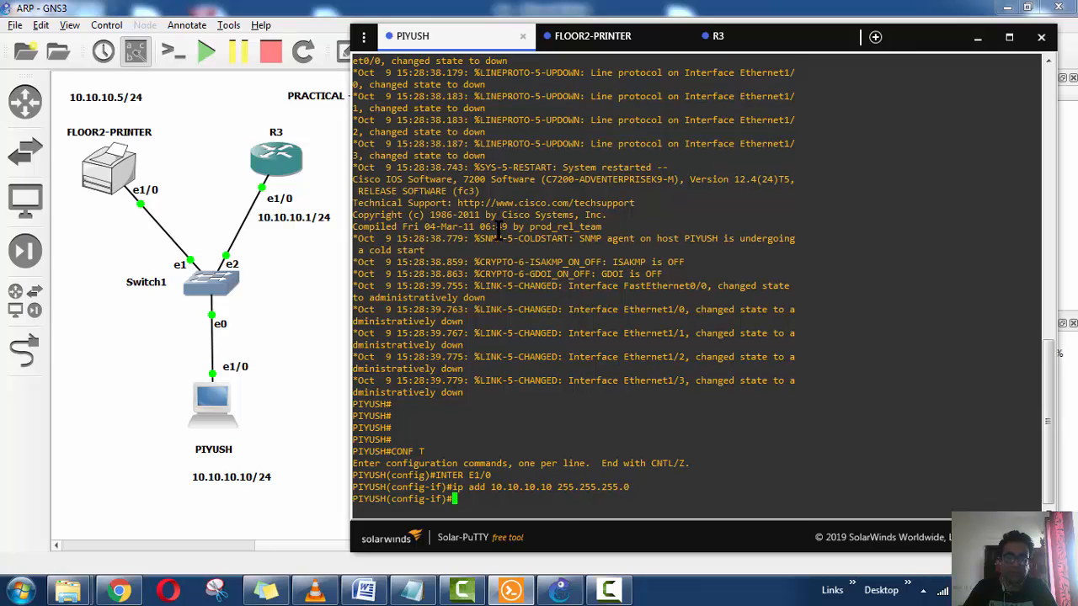
type("no shut")
key("Return")
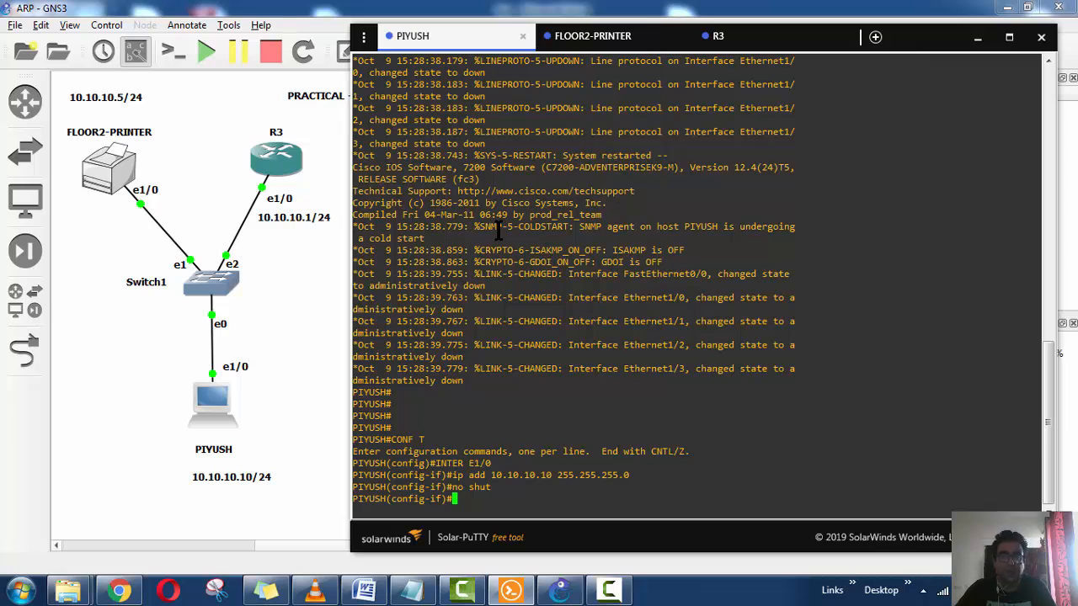
- In the FLOOR2-PRINTER console, enter configuration mode for interface e1/0 and enable the interface
left_click(594, 40)
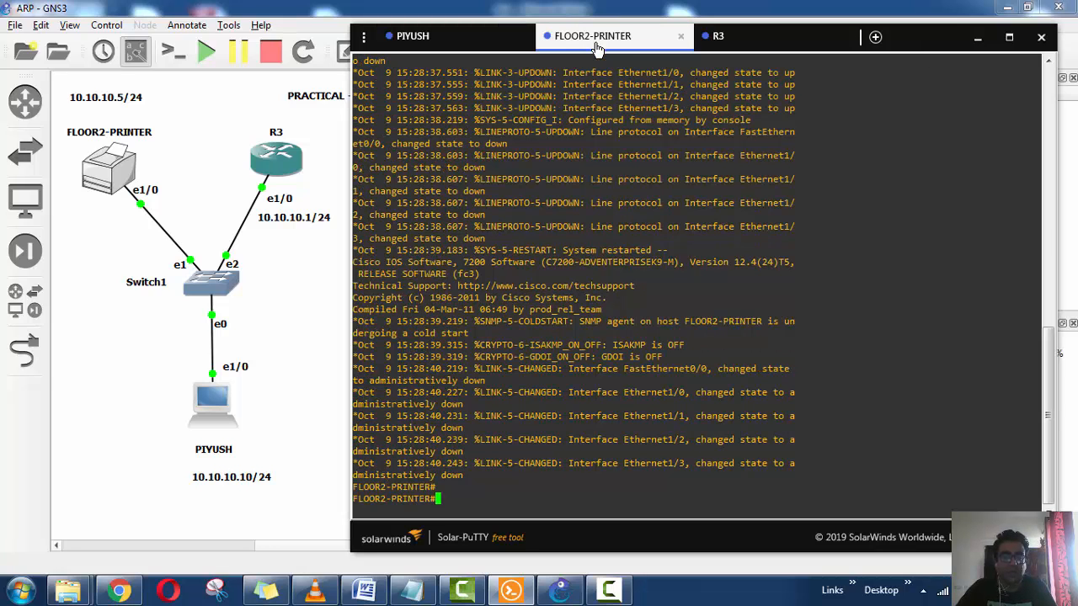
type("conf t")
key("Return")
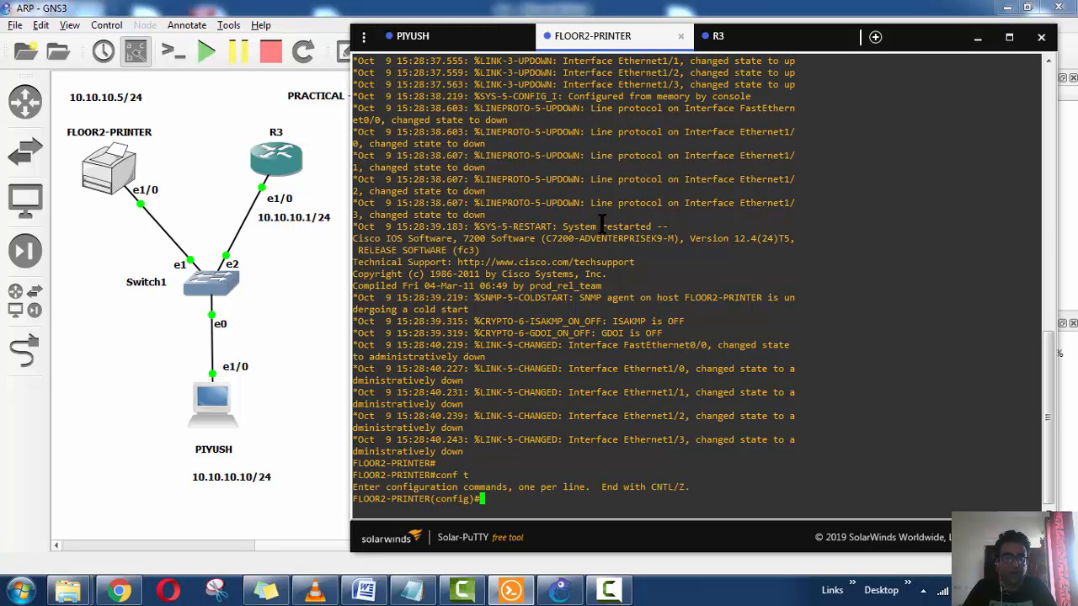
type("inter e1/0")
key("Return")
type("no")
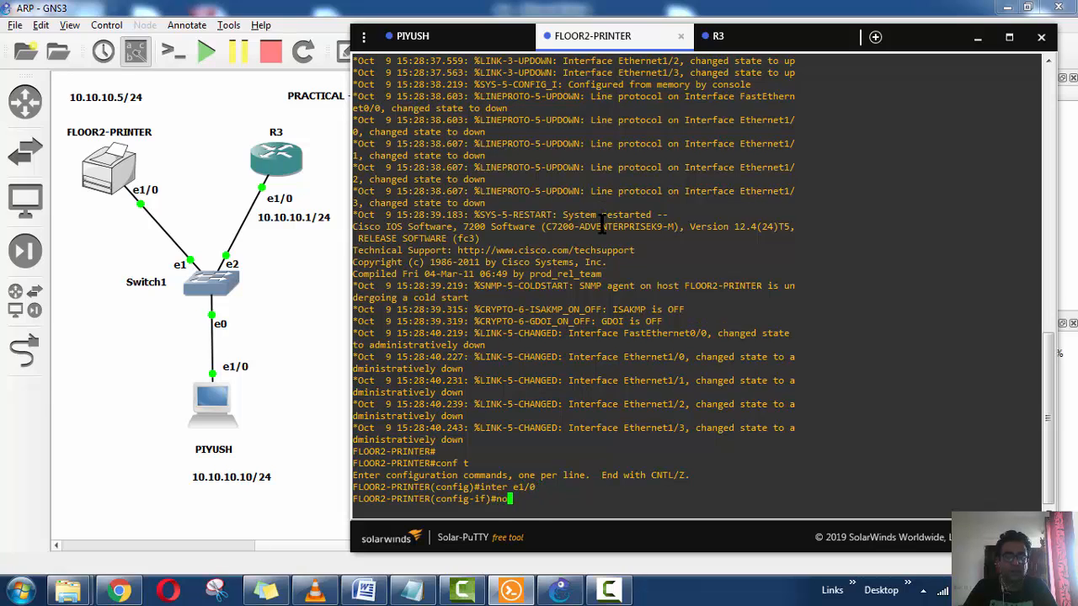
type(" shut")
key("Return")
- Assign 10.10.10.5 with mask 255.255.255.0 to FLOOR2-PRINTER's e1/0 interface and end configuration mode
type("ip add ")
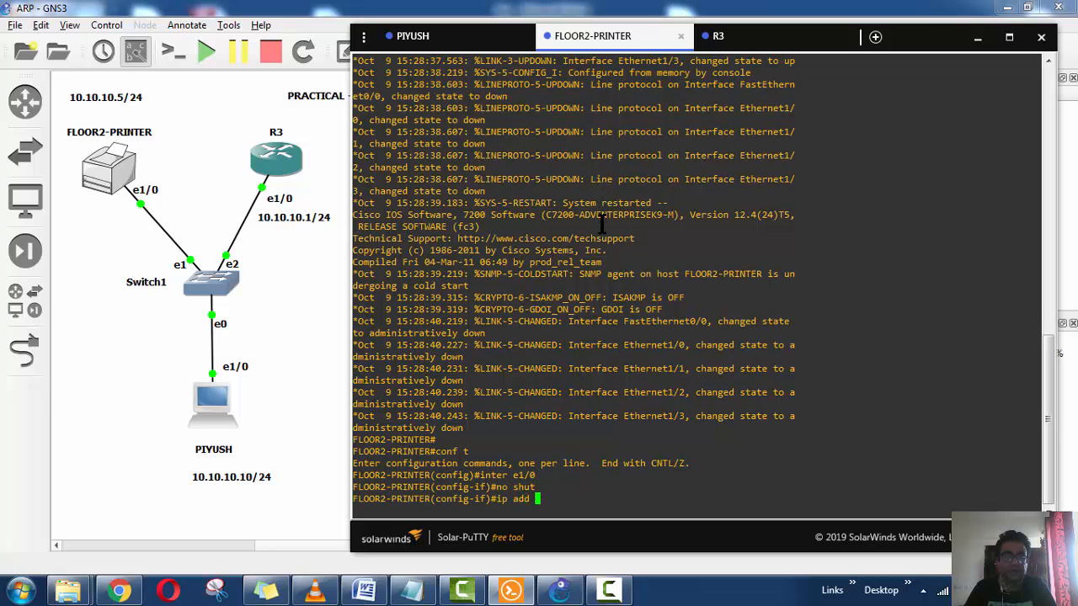
type("10.10.10.5 255.255.255.0")
key("Return")
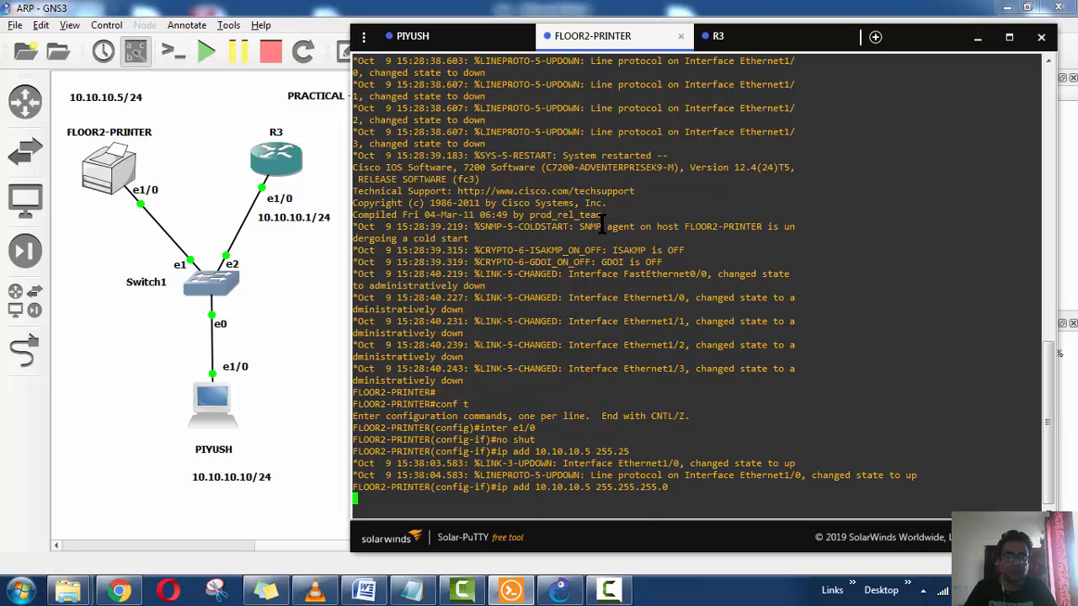
type("end")
key("Return")
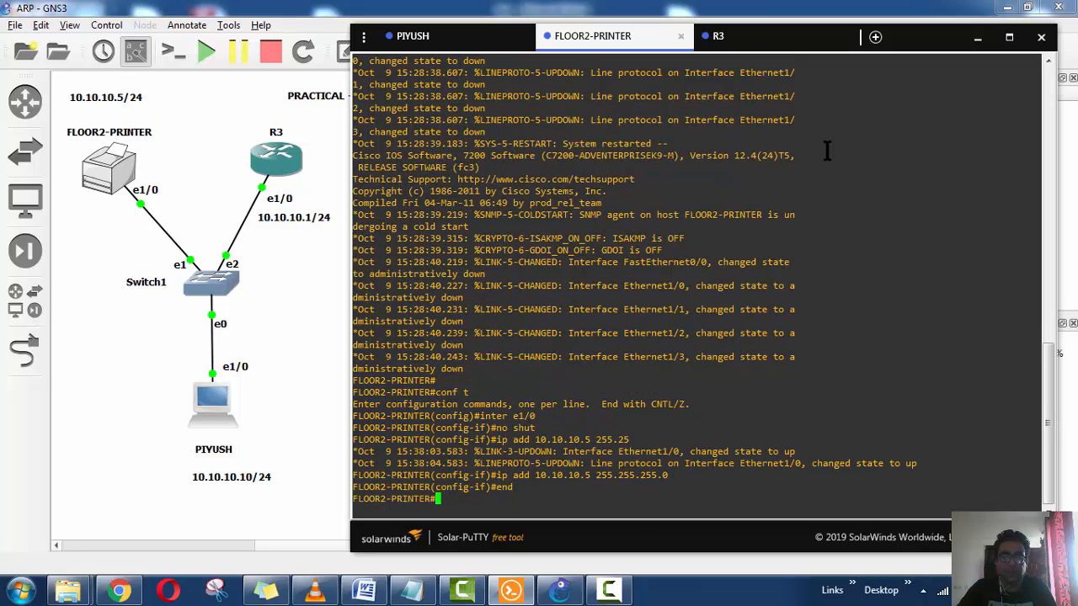
- In the R3 console, enter configuration mode for interface e1/0 and enable the interface
left_click(726, 42)
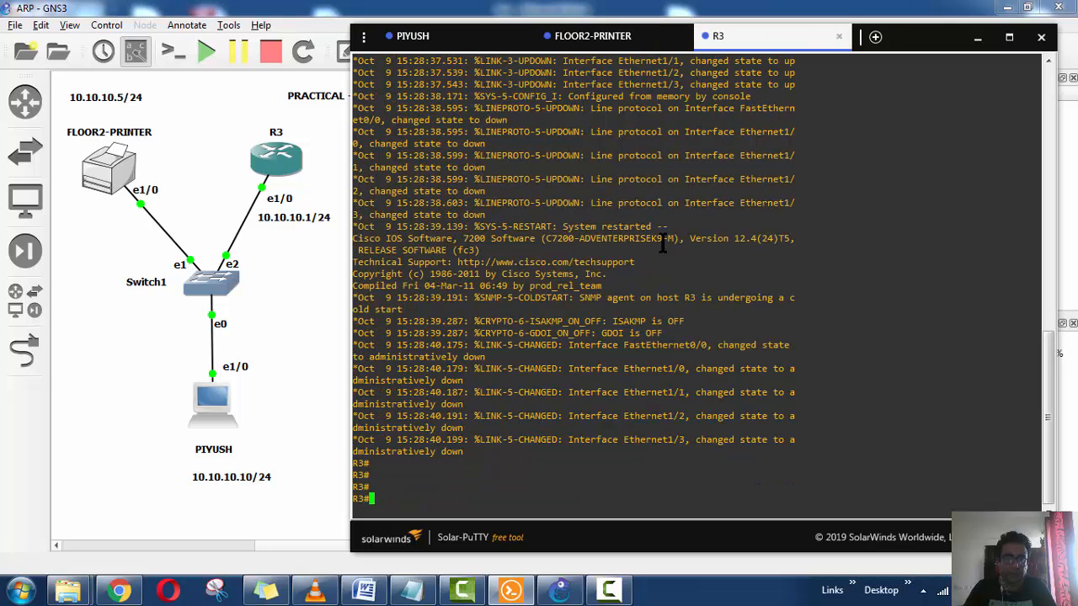
type("conf t")
key("Return")
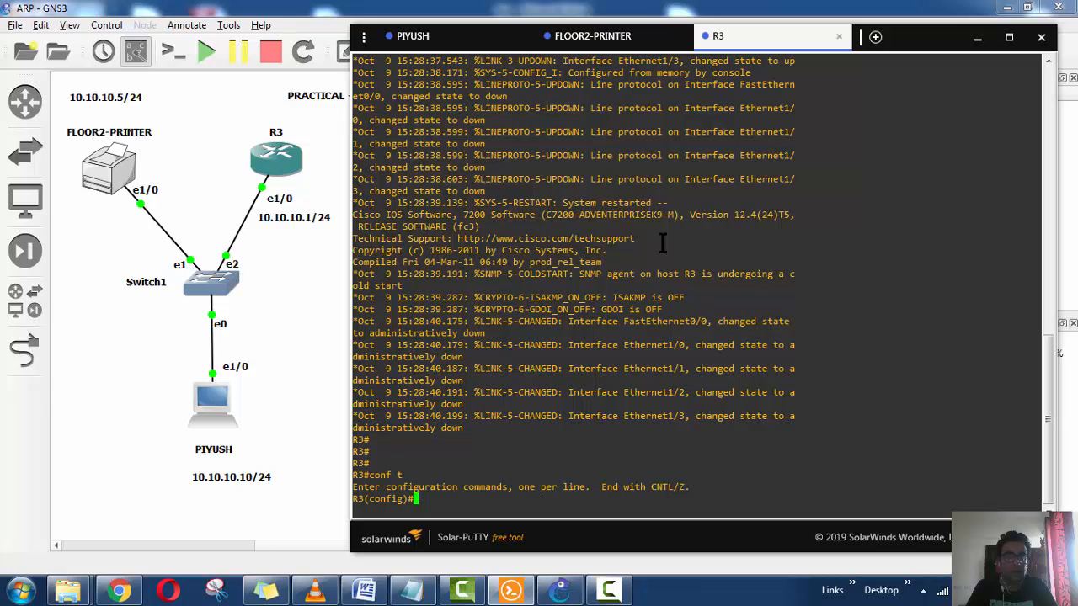
type("inter e1/0")
key("Return")
type("no sh")
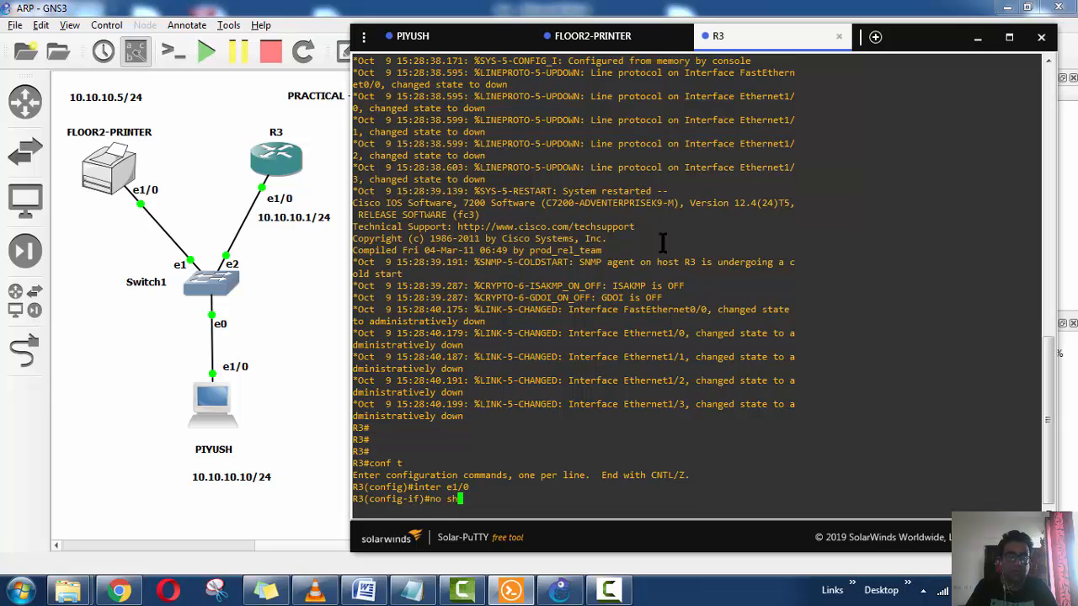
type("ut")
key("Return")
- Assign 10.10.10.1 with mask 255.255.255.0 to R3's e1/0 interface and end configuration mode
type("ip add 10")
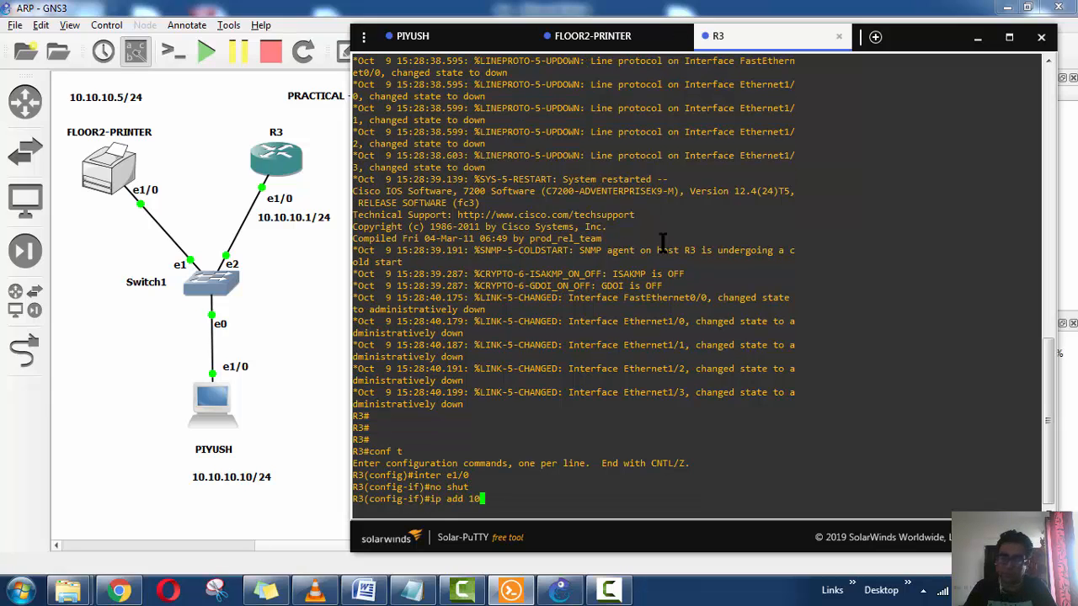
type(".10.10.1 255.2")
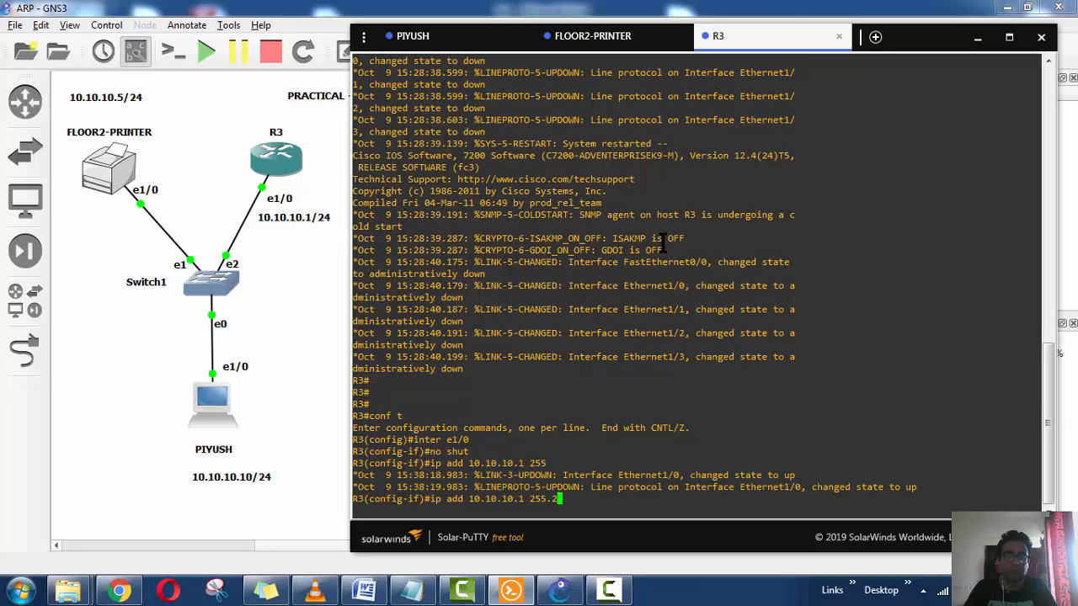
type("55.255.0")
key("Return")
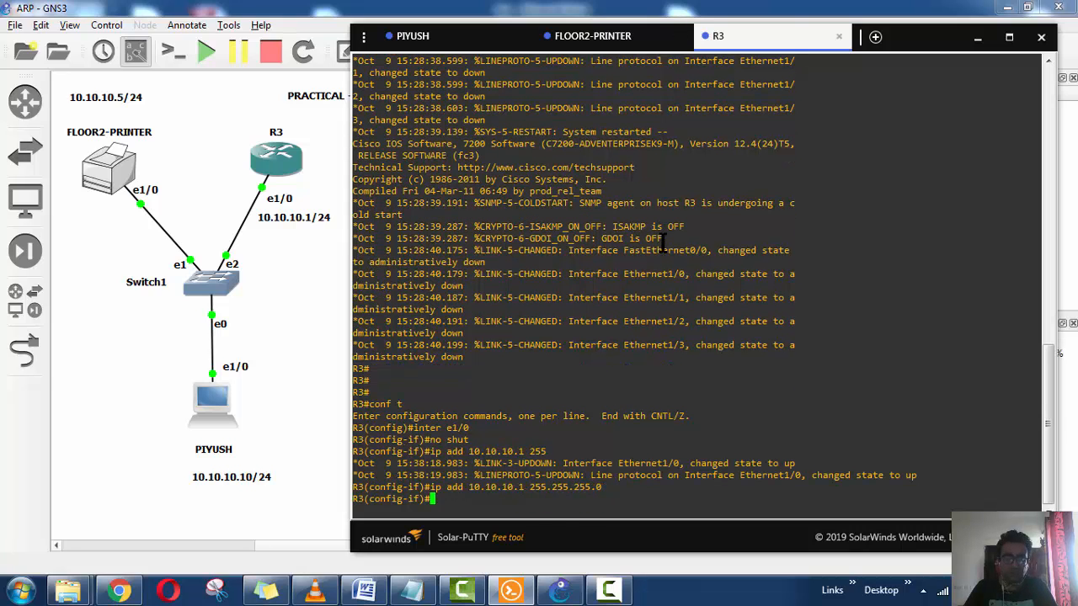
type("end")
key("Return")
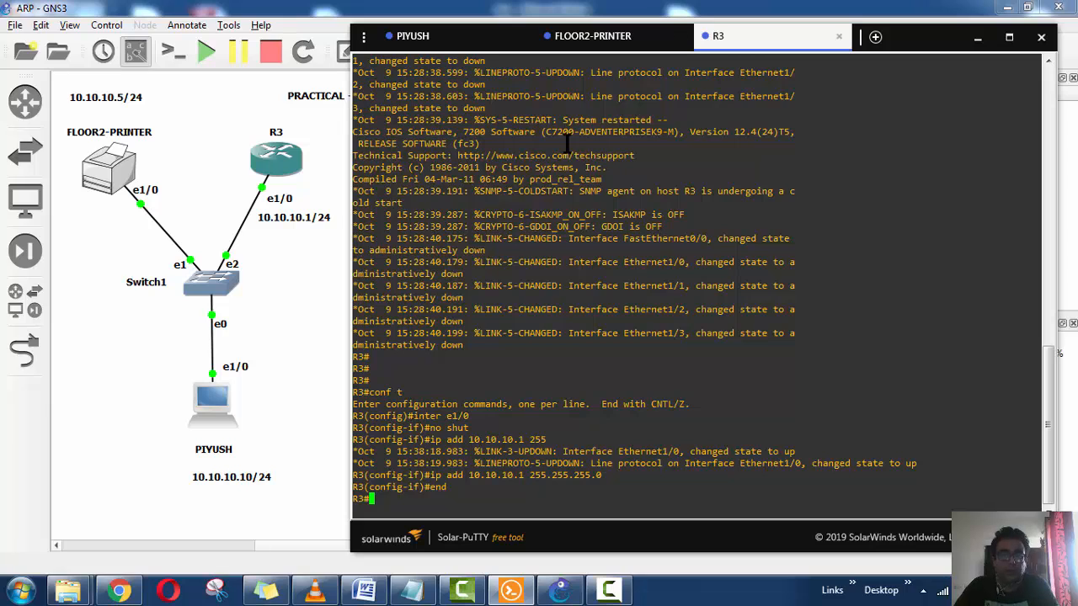
- Return to the PC node's console and end its configuration mode
left_click(426, 48)
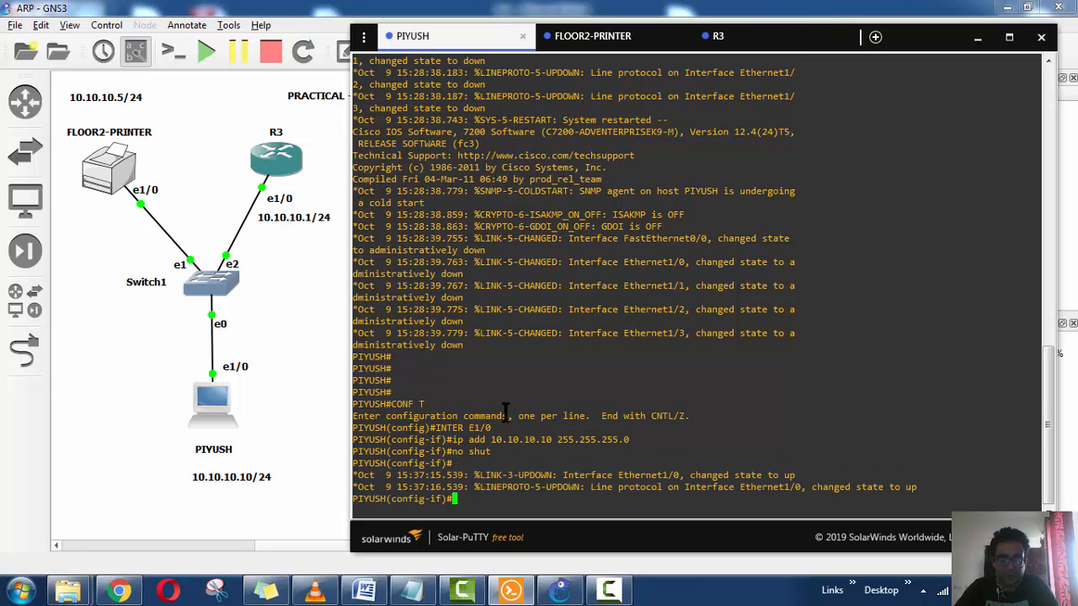
type("end")
key("Return")
key("Return")
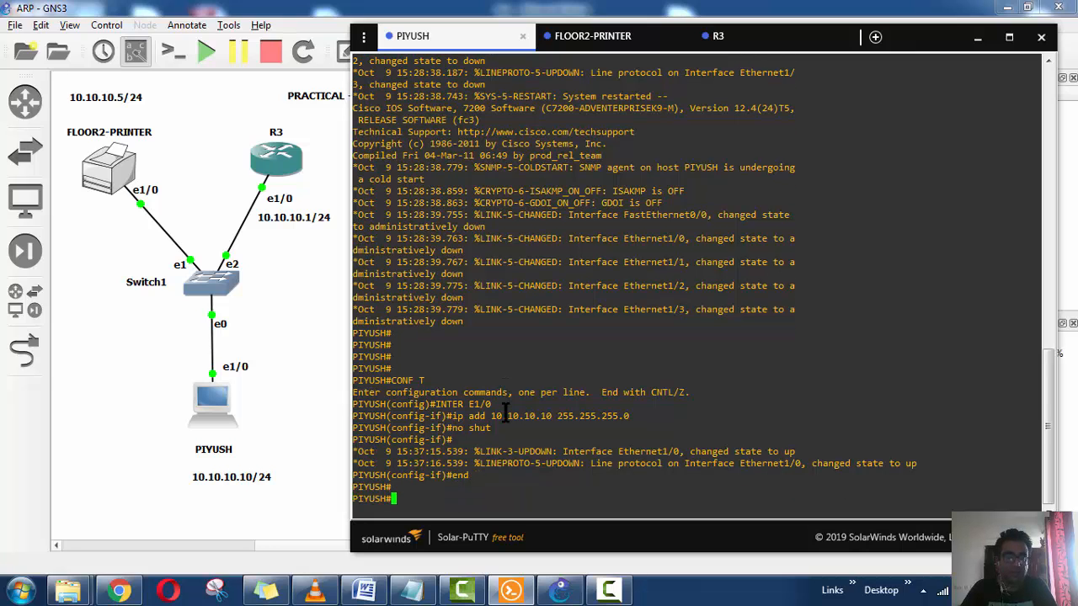
- In GNS3, start an Ethernet packet capture with the visualization program on the link between the PC node and Switch1
right_click(210, 331)
left_click(251, 345)
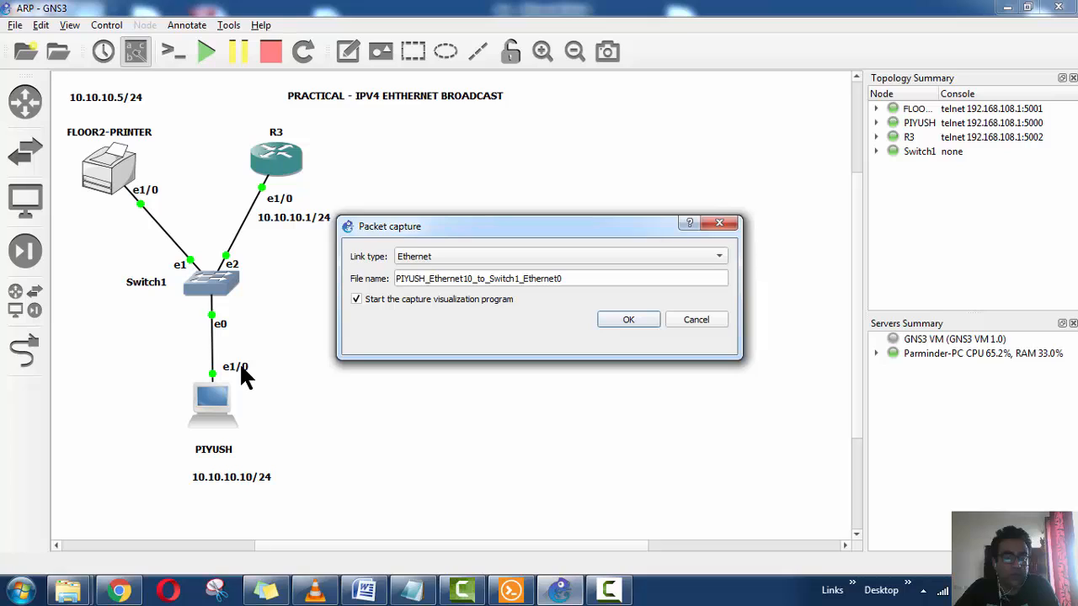
left_click(622, 320)
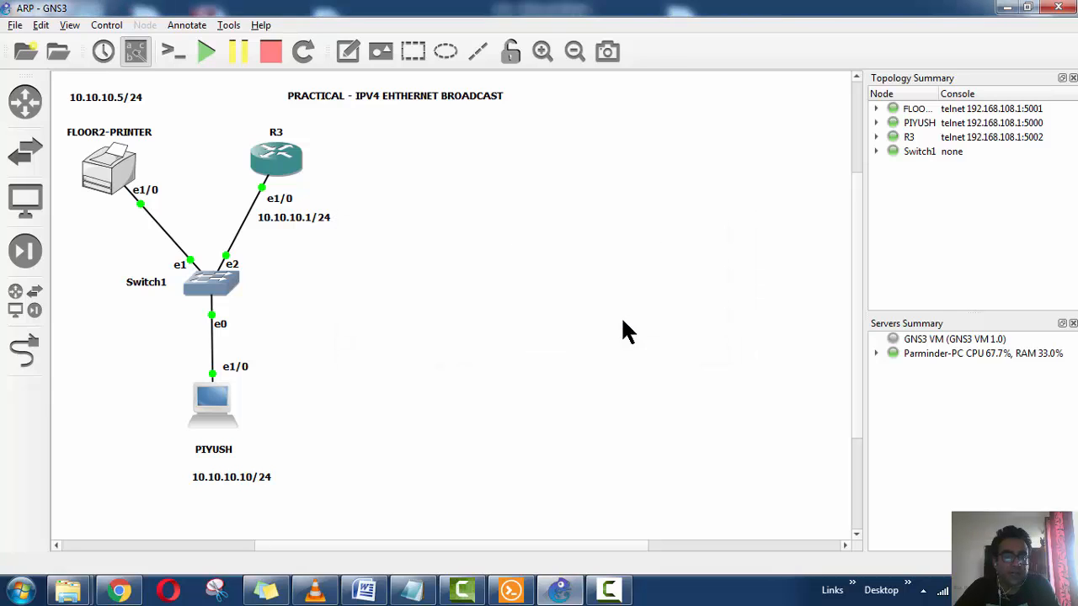
- Start an Ethernet packet capture with the visualization program on the link between FLOOR2-PRINTER and Switch1
right_click(160, 227)
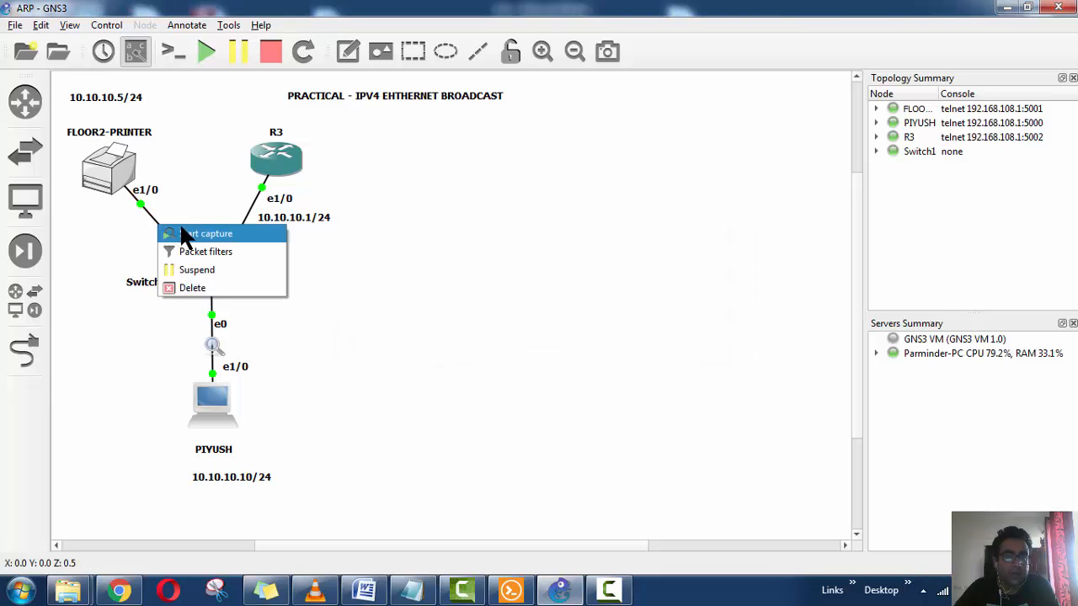
left_click(187, 236)
left_click(622, 320)
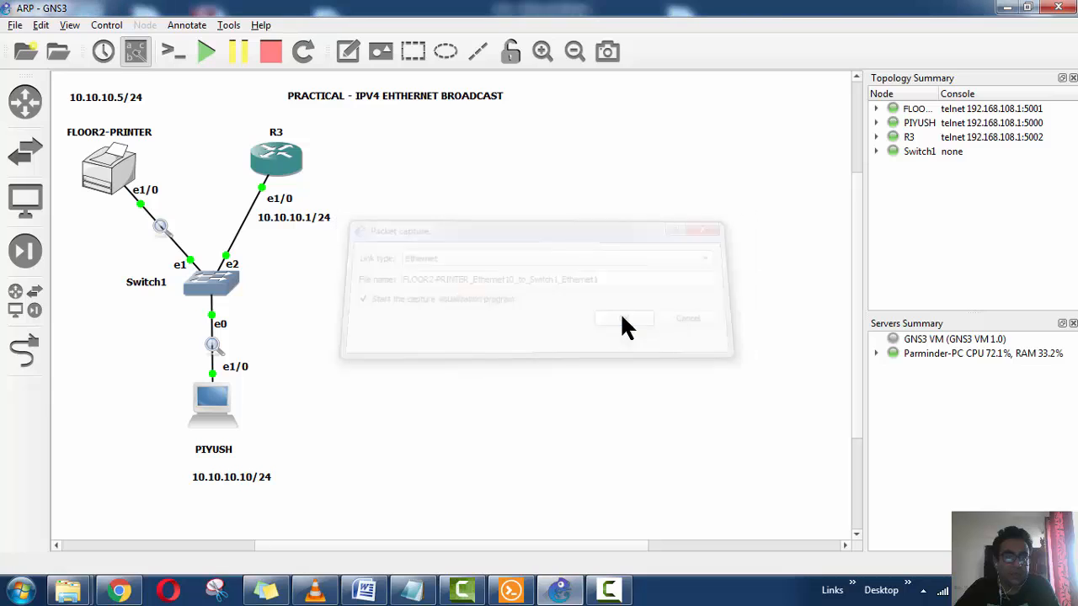
- Start an Ethernet packet capture with the visualization program on the link between R3 and Switch1
right_click(247, 218)
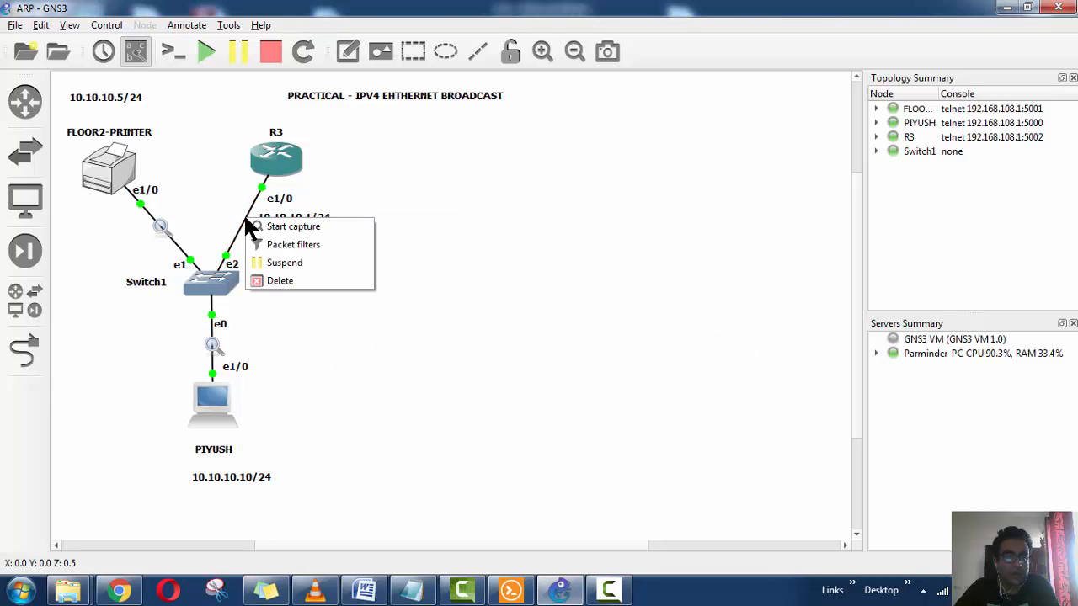
left_click(282, 226)
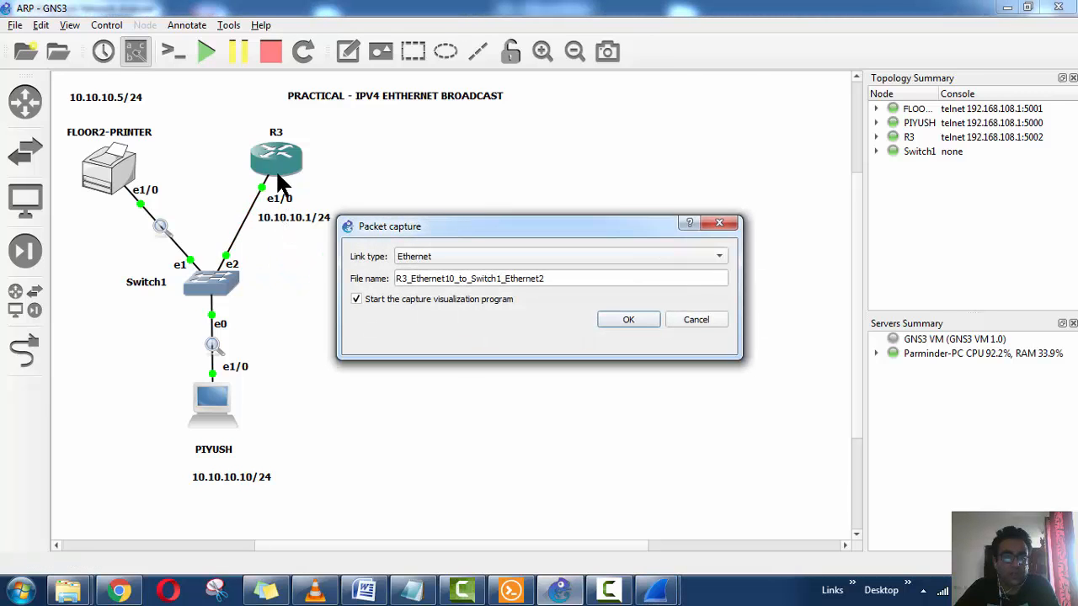
left_click(620, 320)
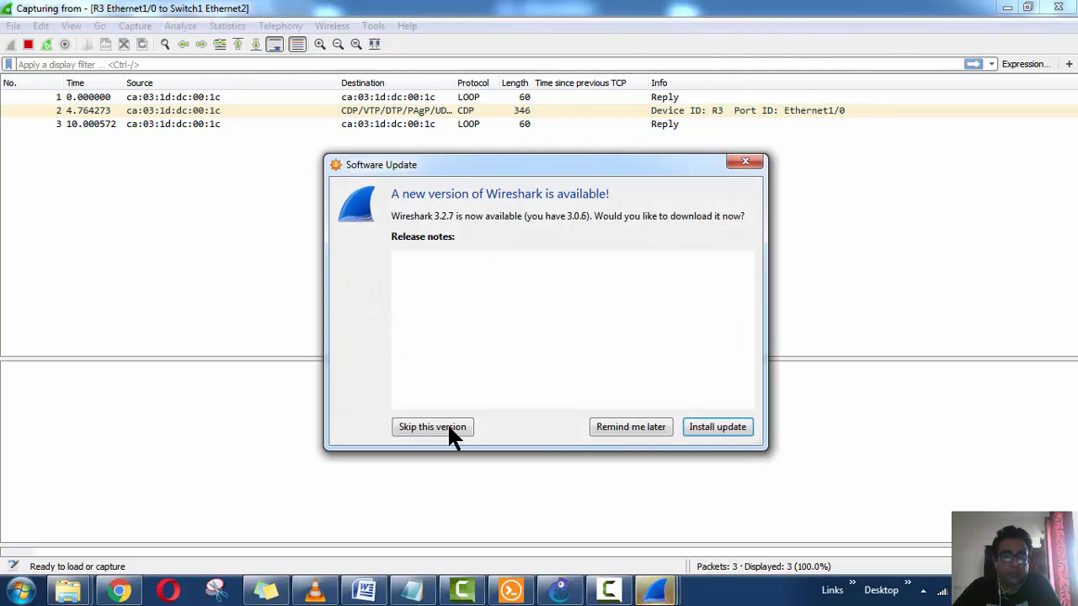
- Postpone the Wireshark update and widen the Protocol column in the R3 capture's packet list
left_click(631, 426)
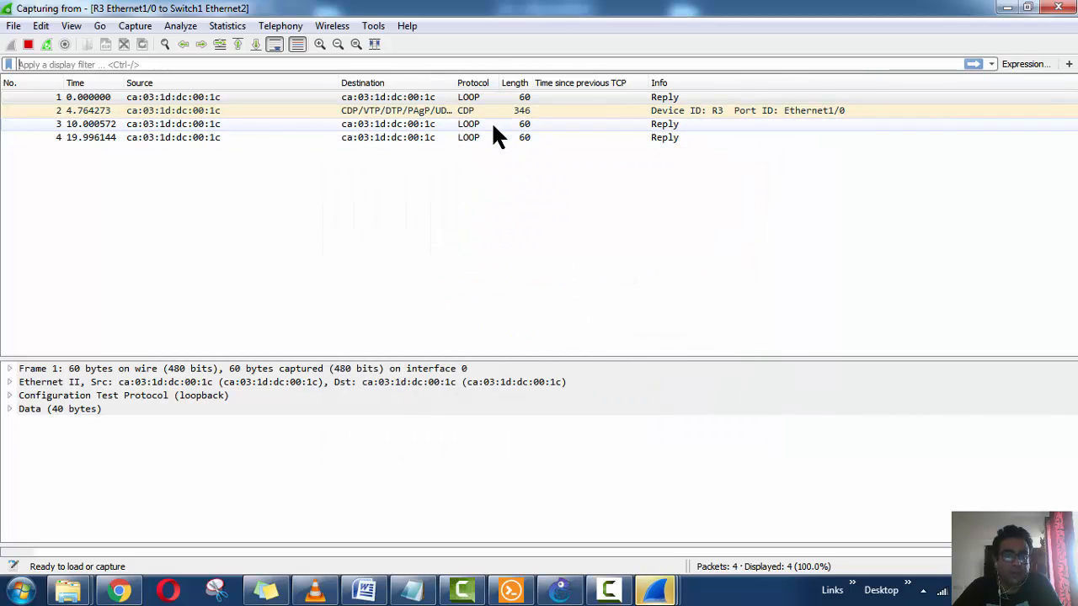
left_click_drag(499, 83, 543, 82)
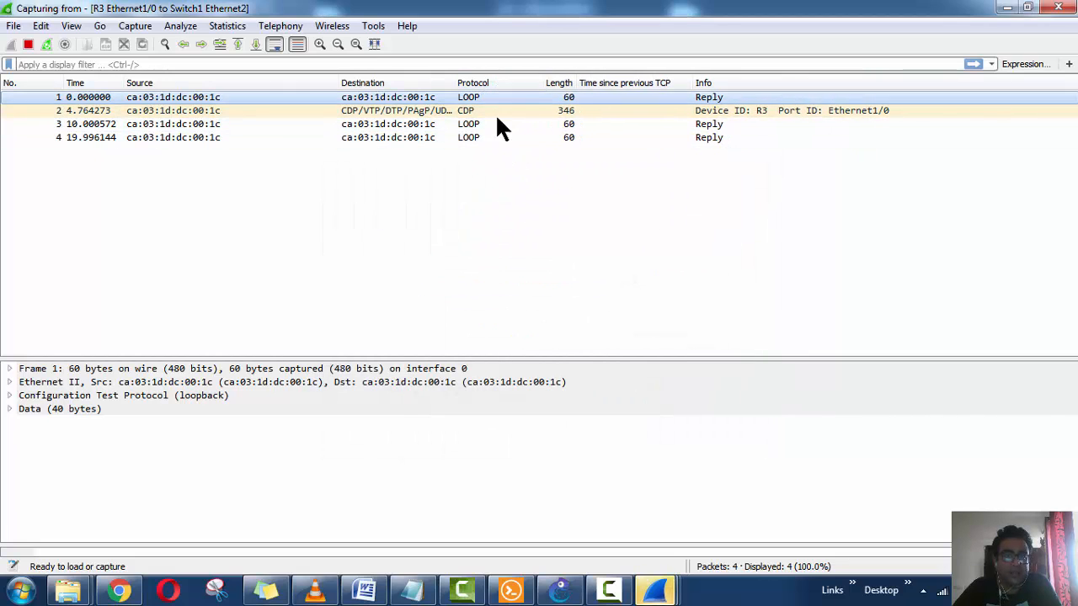
- Skip the offered Wireshark 3.2.7 update and minimize the open capture windows to reveal the GNS3 topology
left_click(1007, 8)
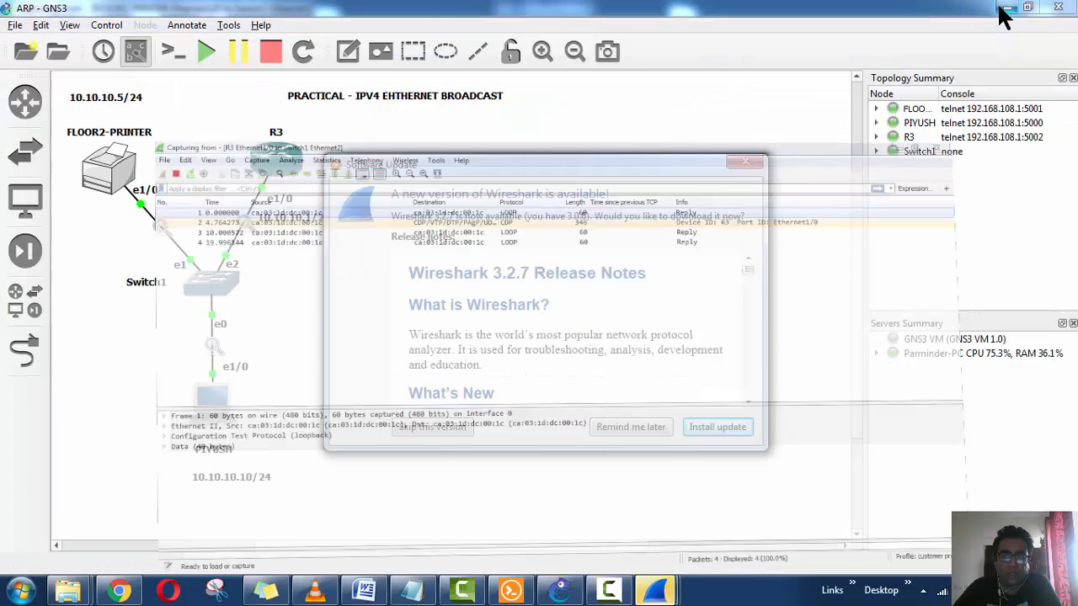
left_click(430, 427)
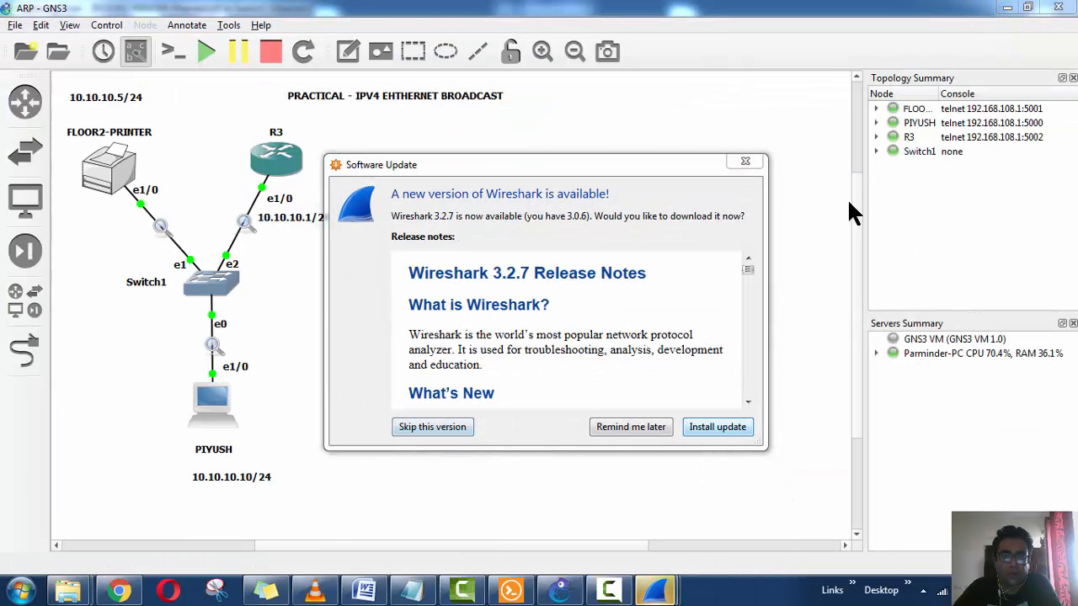
left_click(455, 421)
mouse_move(655, 589)
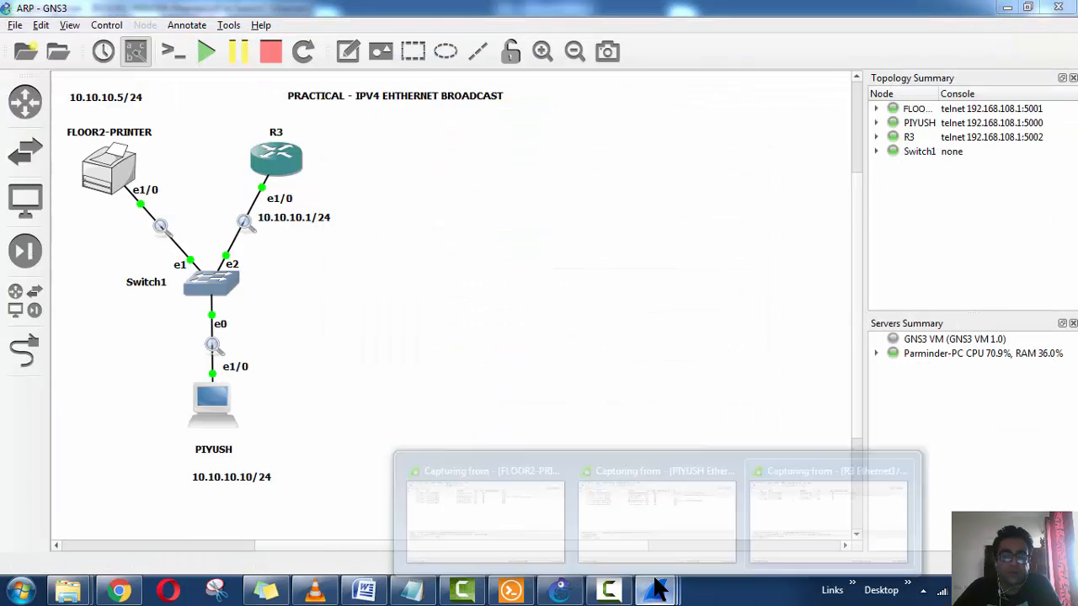
left_click(548, 542)
left_click(1007, 8)
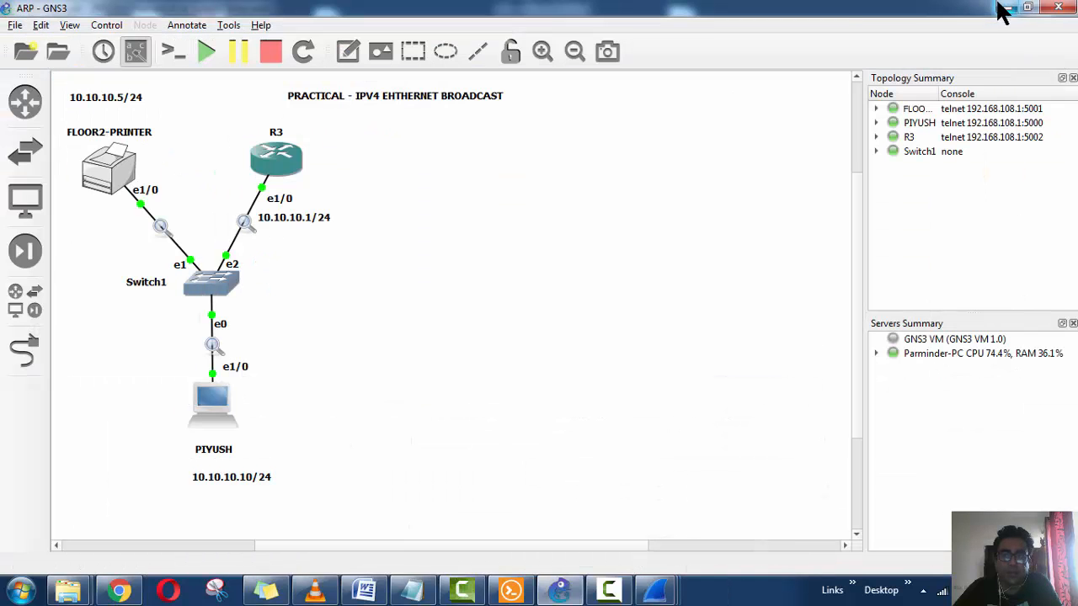
- Switch to the PC node's Solar-PuTTY console, ping 10.10.10.1 and highlight the start of the echo result
left_click(511, 590)
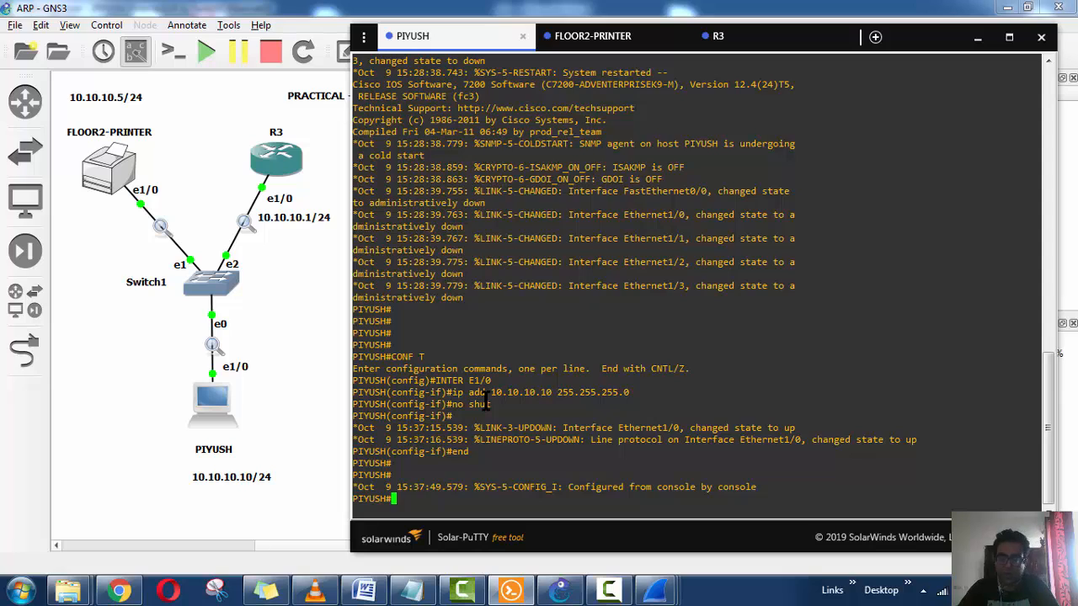
key("Return")
type("ping ")
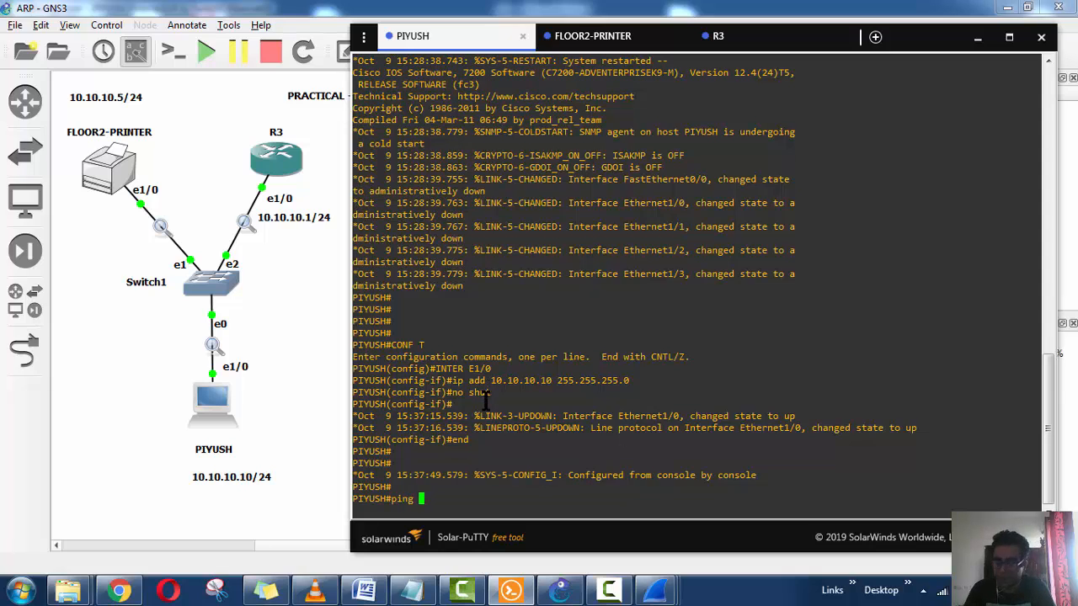
type("10.10.10.1")
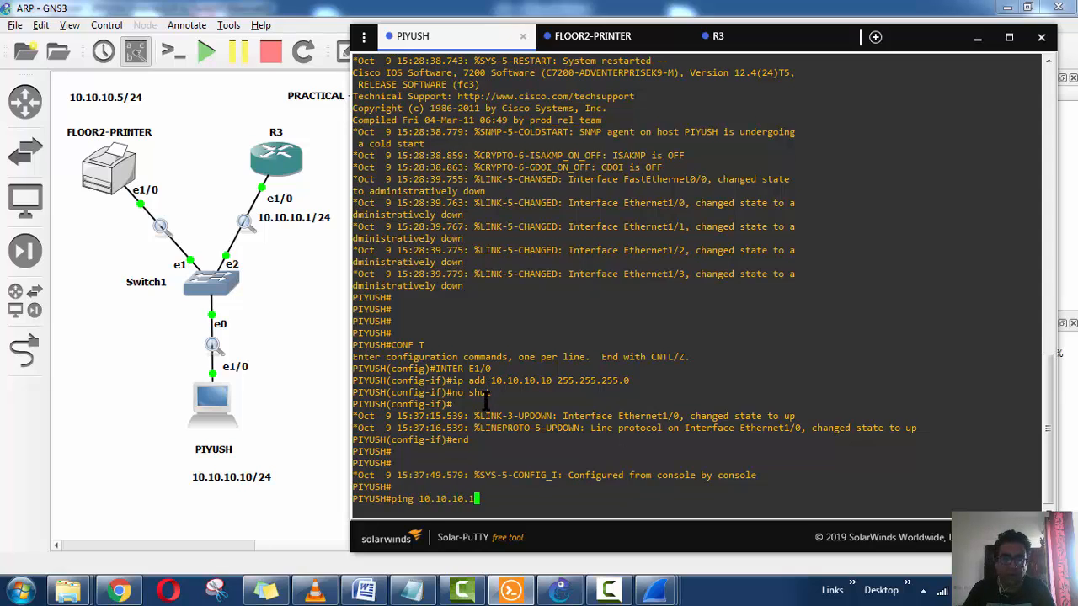
key("Return")
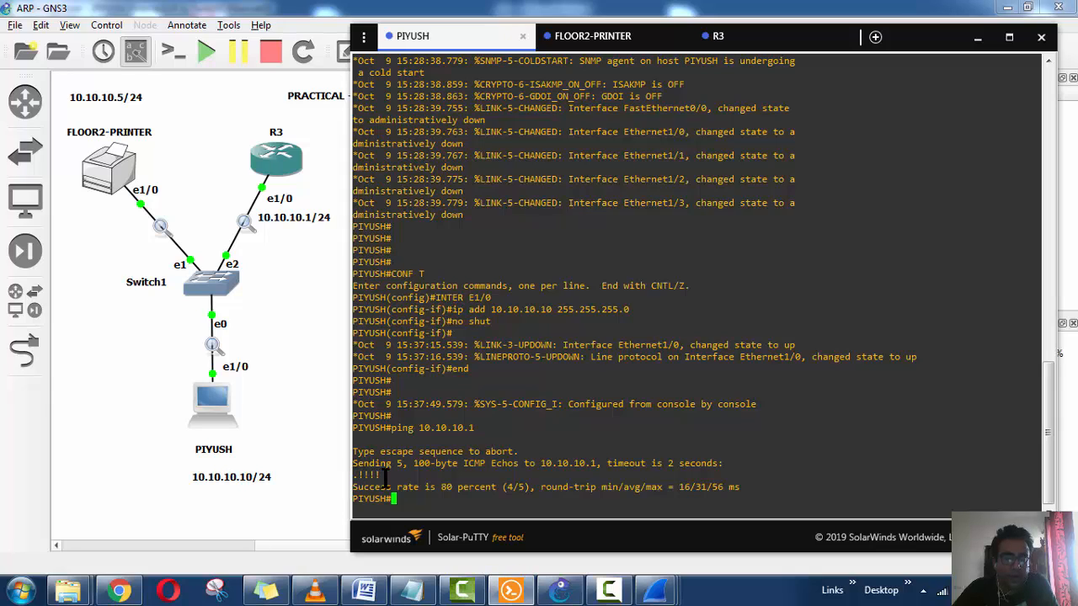
left_click_drag(354, 477, 368, 477)
- Bring up the FLOOR2-PRINTER capture in Wireshark as a non-maximized window placed beside the GNS3 topology
mouse_move(656, 589)
mouse_move(530, 517)
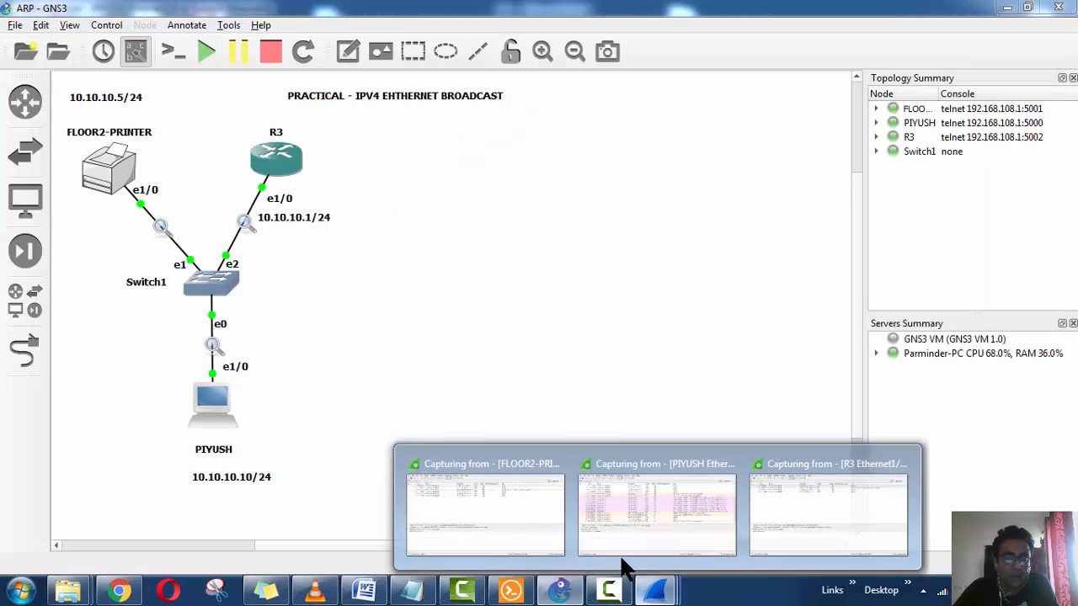
left_click(503, 515)
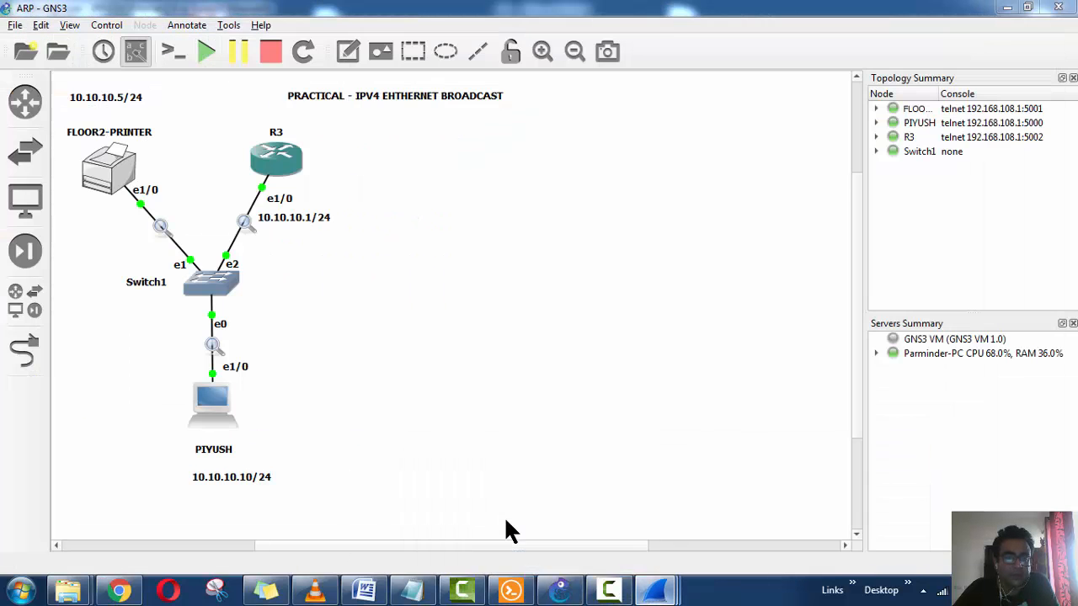
left_click(1027, 7)
left_click_drag(457, 10, 825, 34)
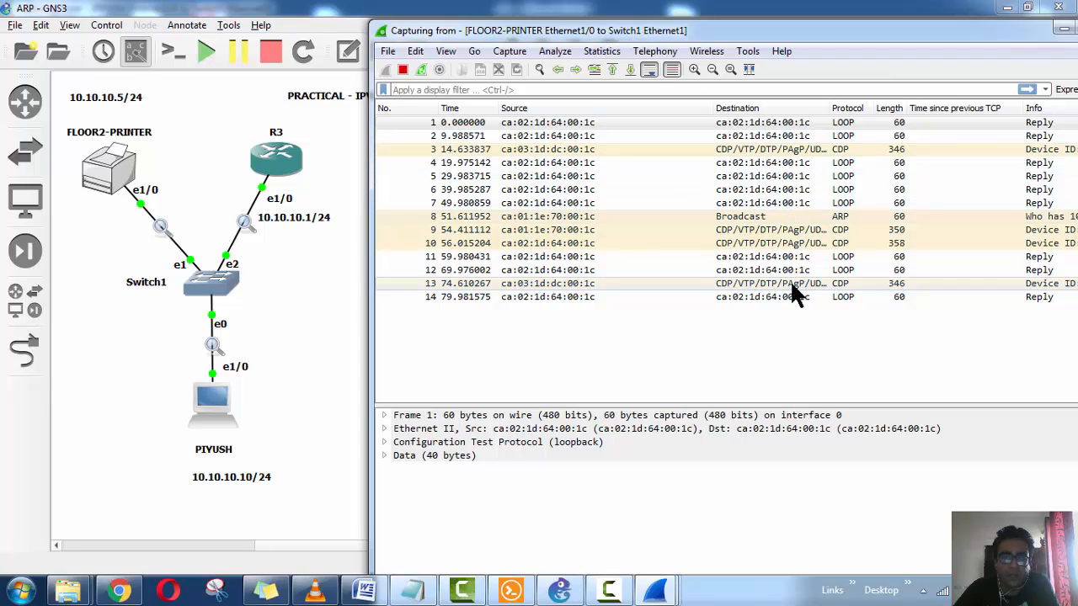
- Select the ARP broadcast packet in the FLOOR2-PRINTER capture and expand its Address Resolution Protocol details
left_click(742, 216)
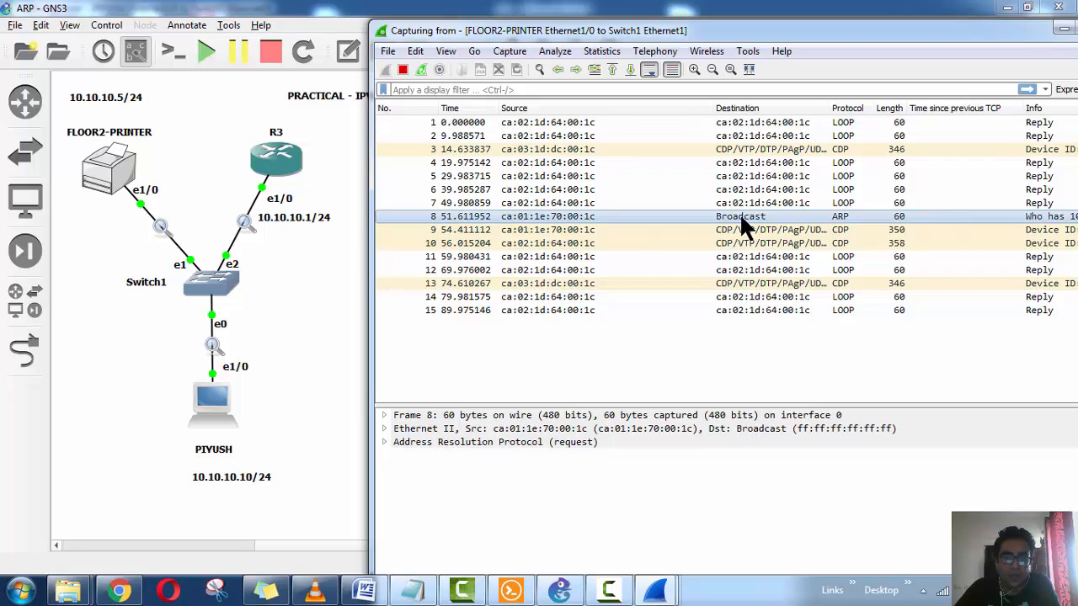
left_click_drag(722, 26, 551, 12)
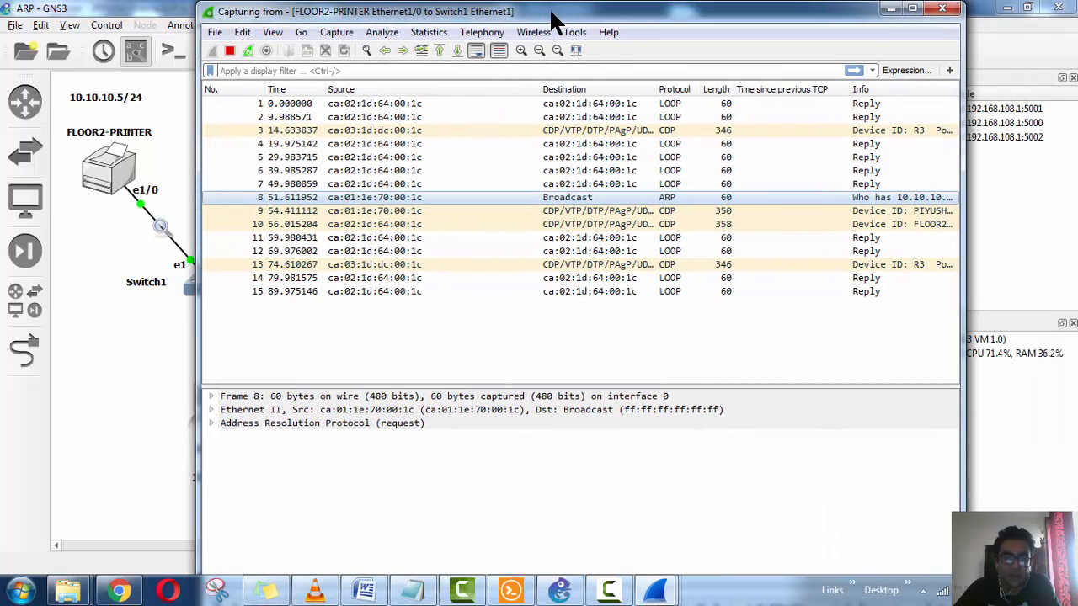
left_click(211, 423)
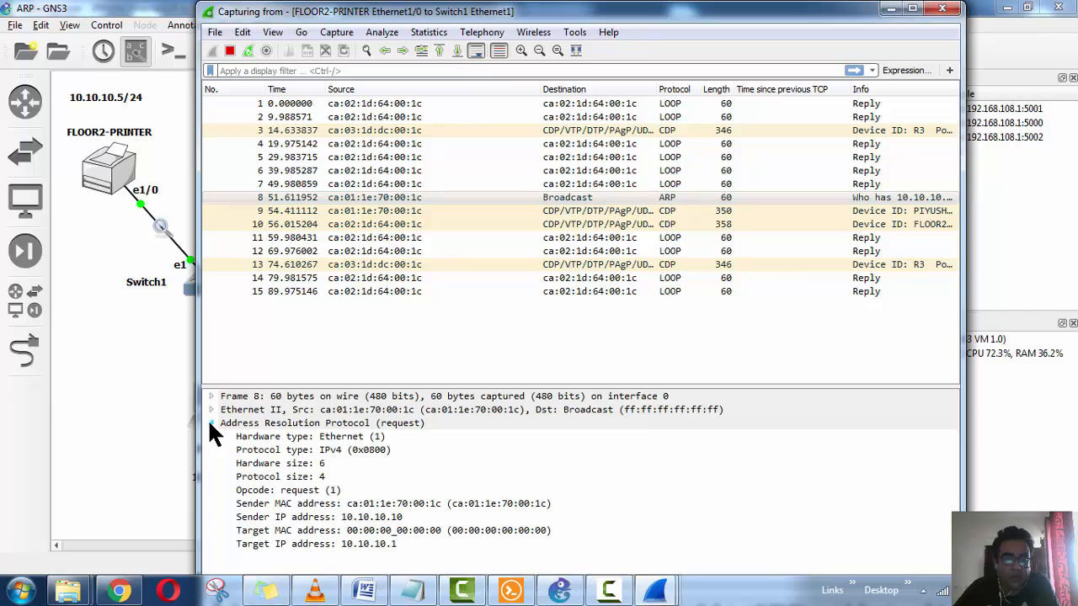
left_click(211, 422)
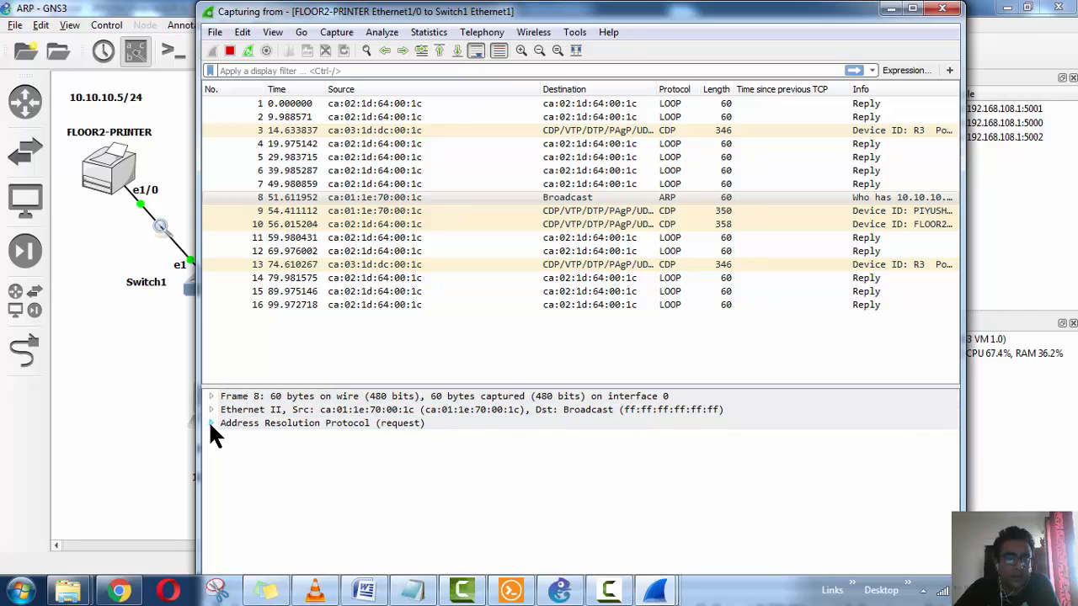
left_click(210, 423)
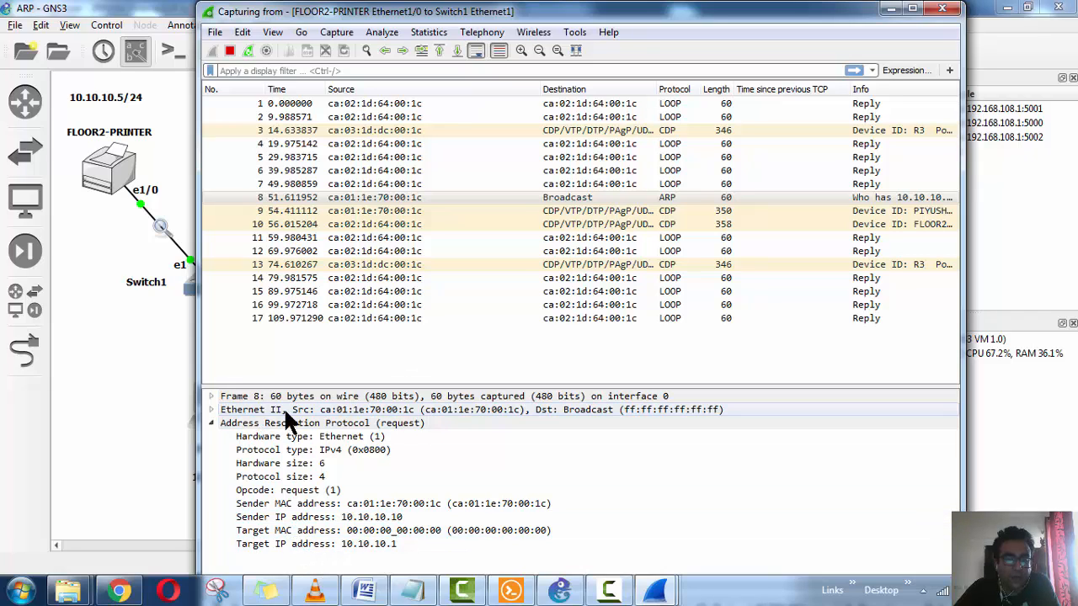
- Expand the ARP request's Ethernet II header and examine its source and destination MAC addresses
left_click(210, 409)
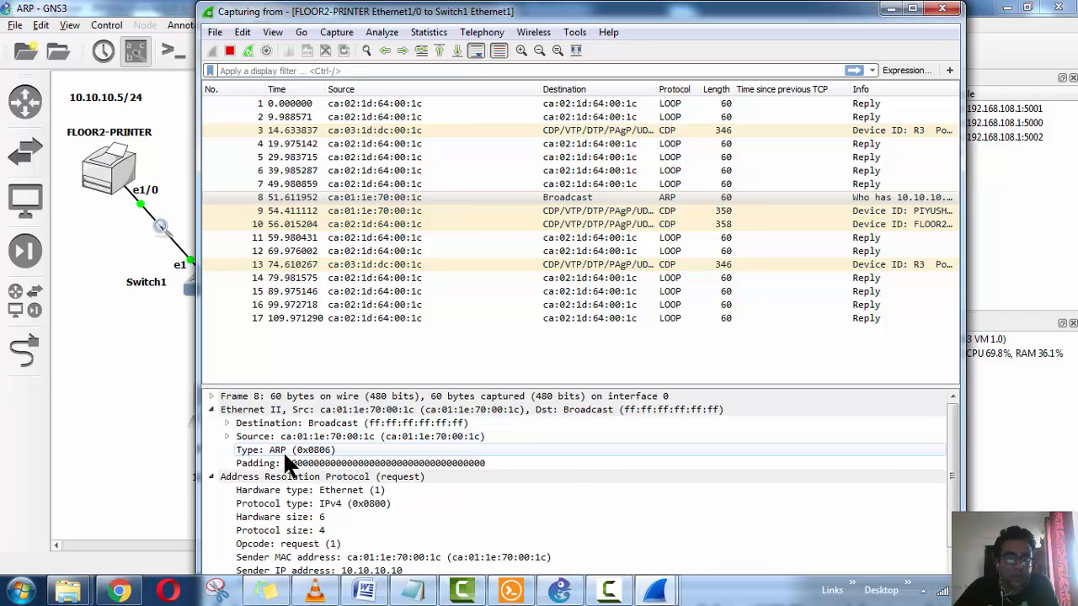
left_click(321, 438)
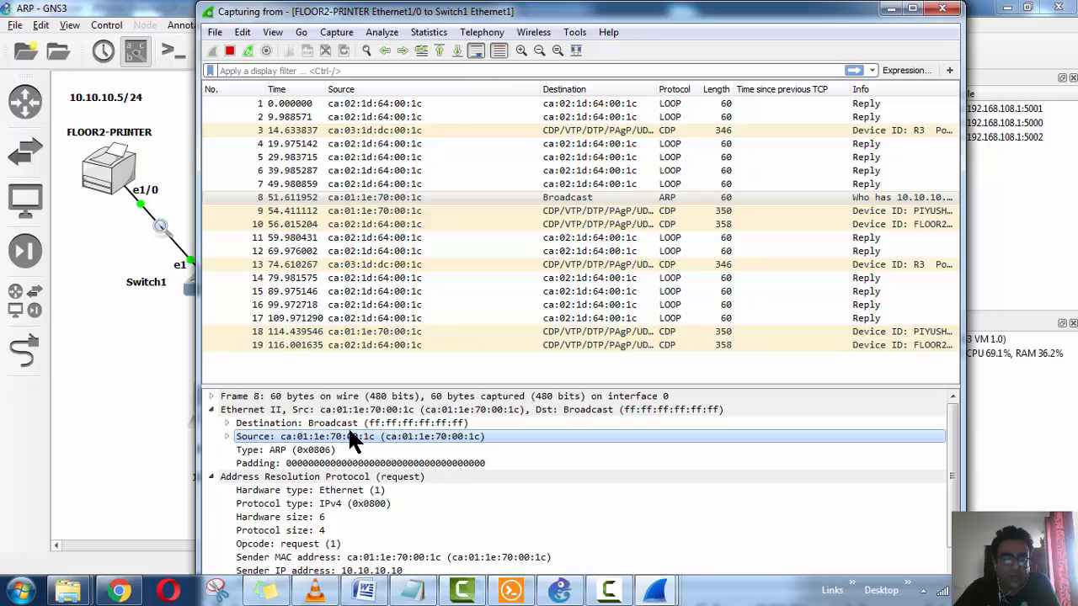
left_click(401, 426)
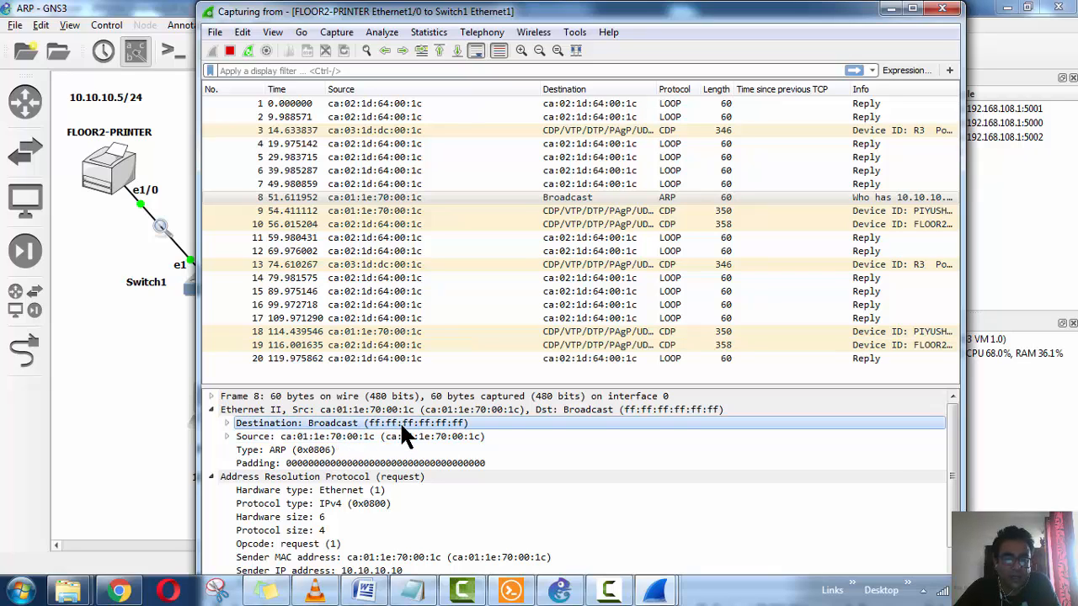
left_click(354, 437)
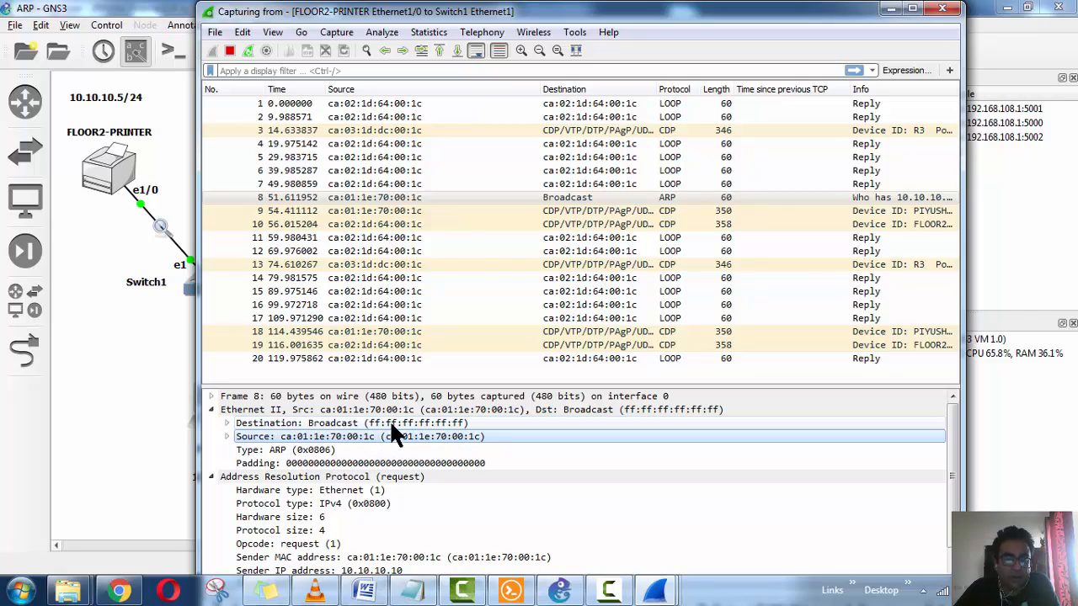
left_click(392, 424)
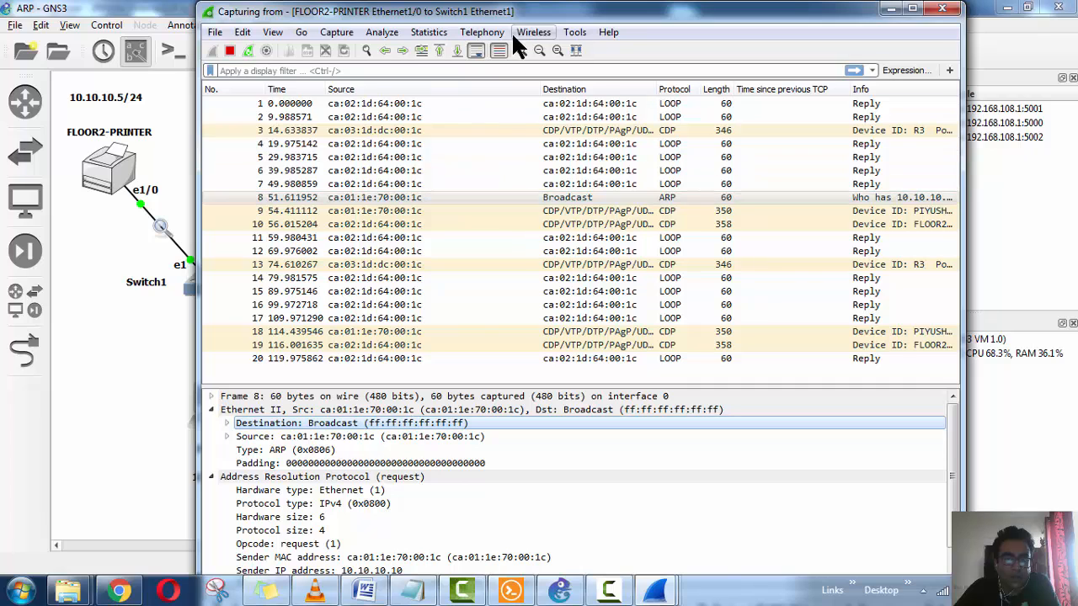
- Examine the ARP request's sender and target IP addresses, and minimize the FLOOR2-PRINTER capture
left_click_drag(514, 17, 511, 16)
scroll(559, 397, "down", 1)
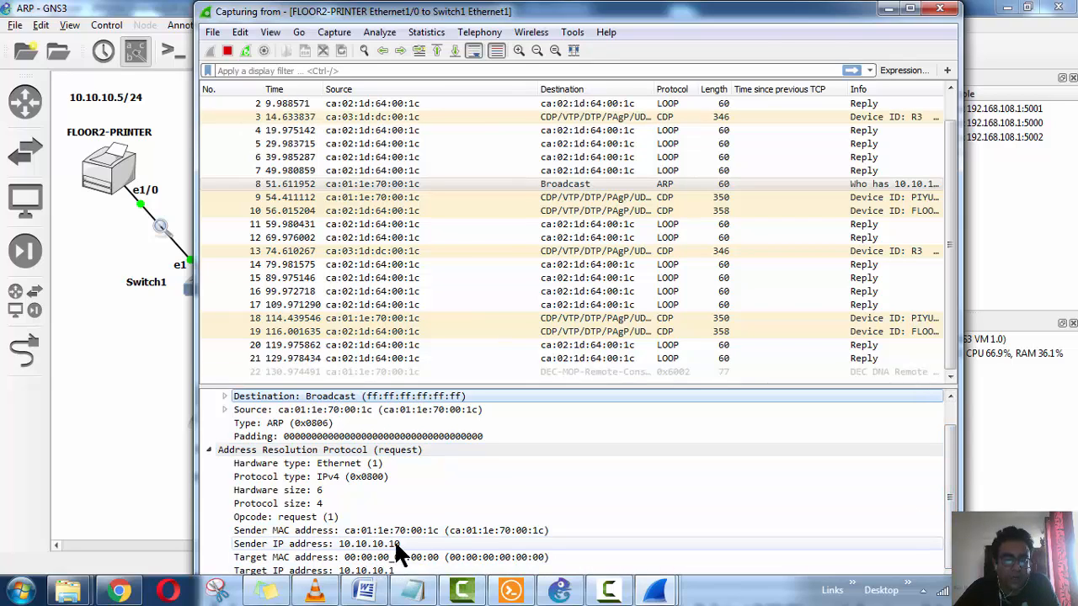
left_click(381, 546)
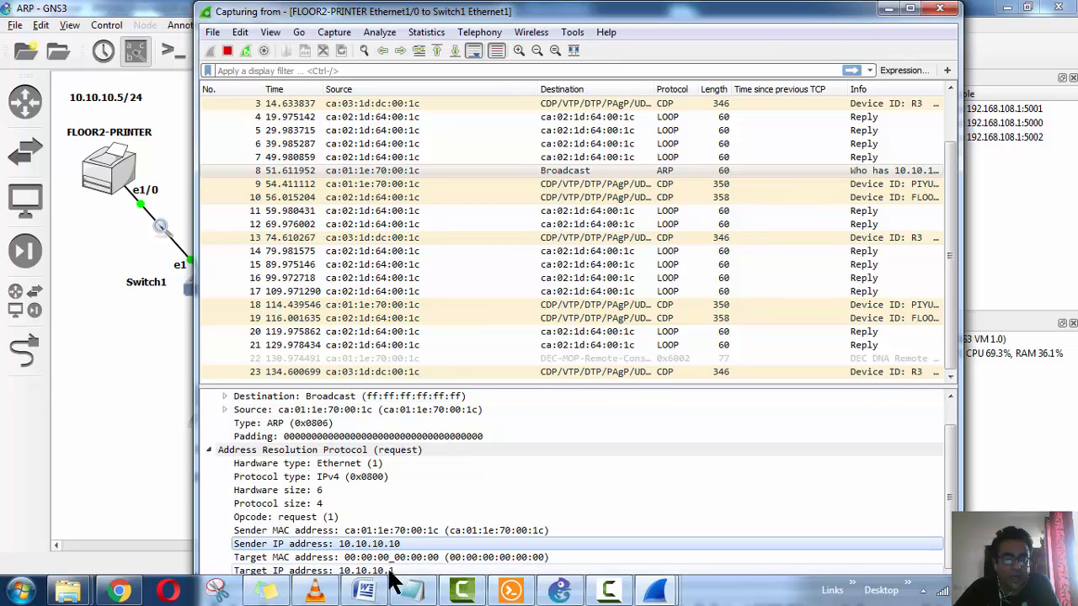
left_click(389, 571)
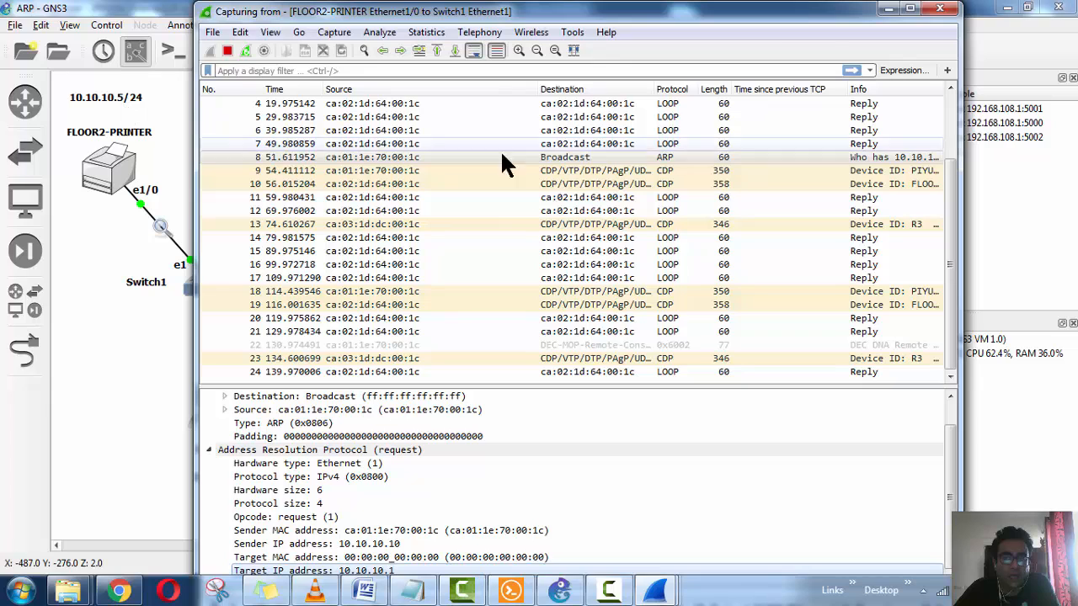
left_click(890, 10)
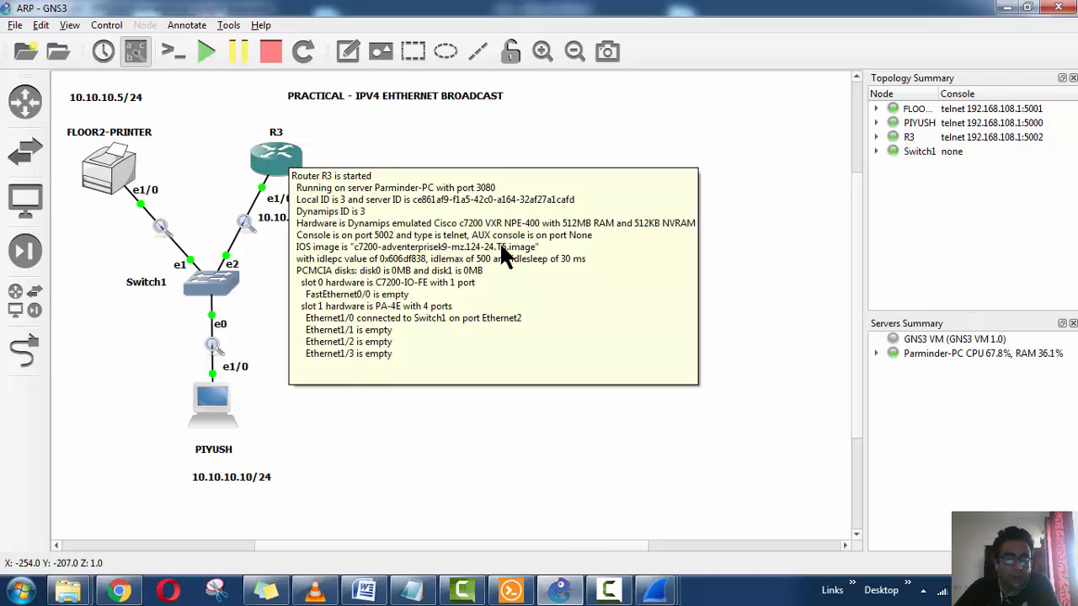
- Open the R3 capture, select its ARP broadcast packet and expand the Address Resolution Protocol details
mouse_move(666, 593)
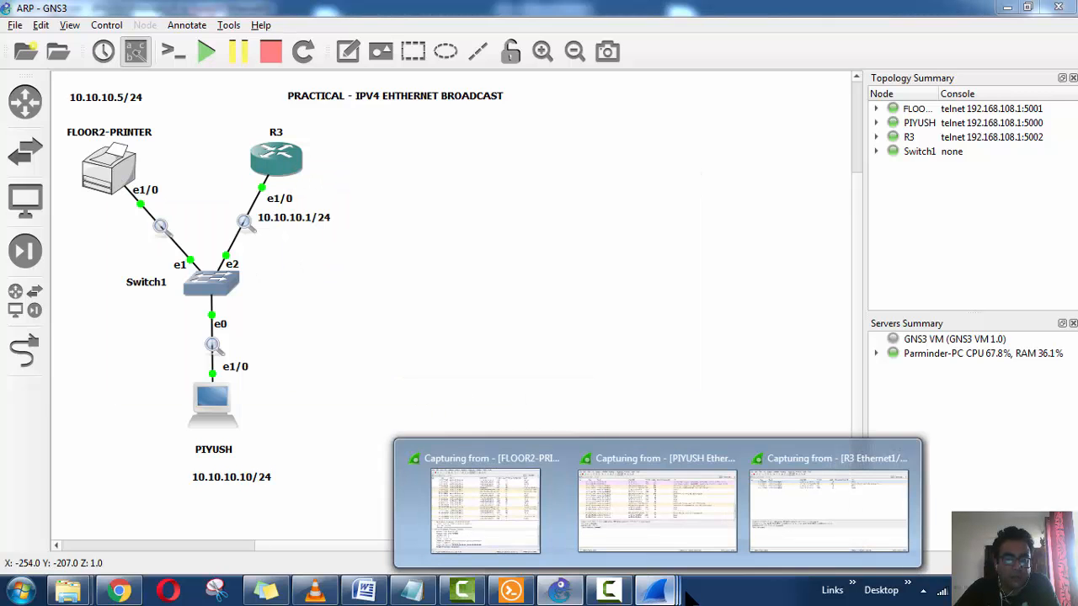
left_click(826, 509)
scroll(206, 181, "up", 5)
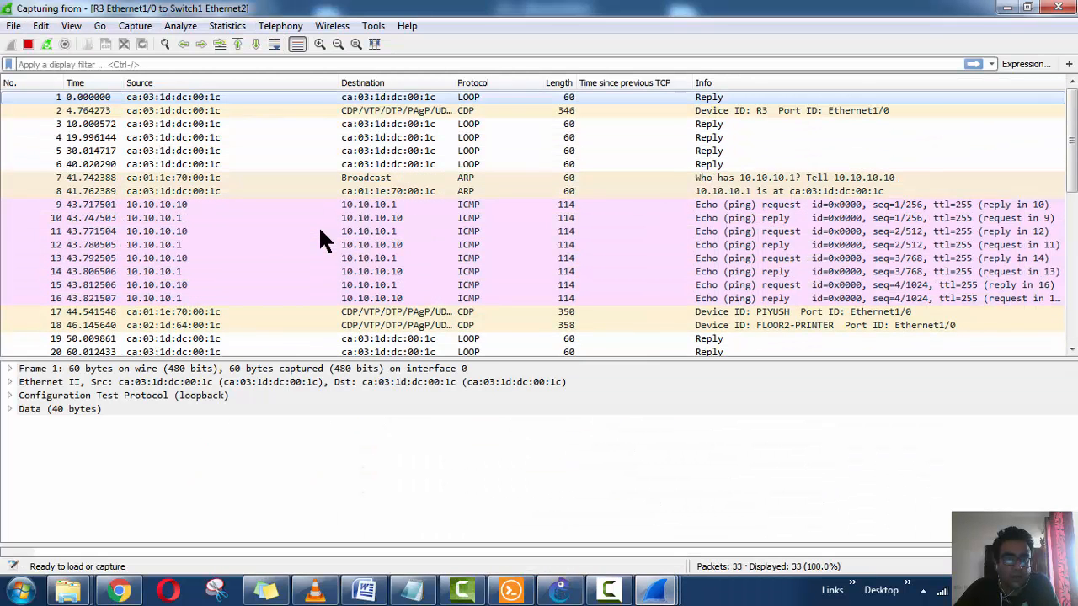
left_click(360, 180)
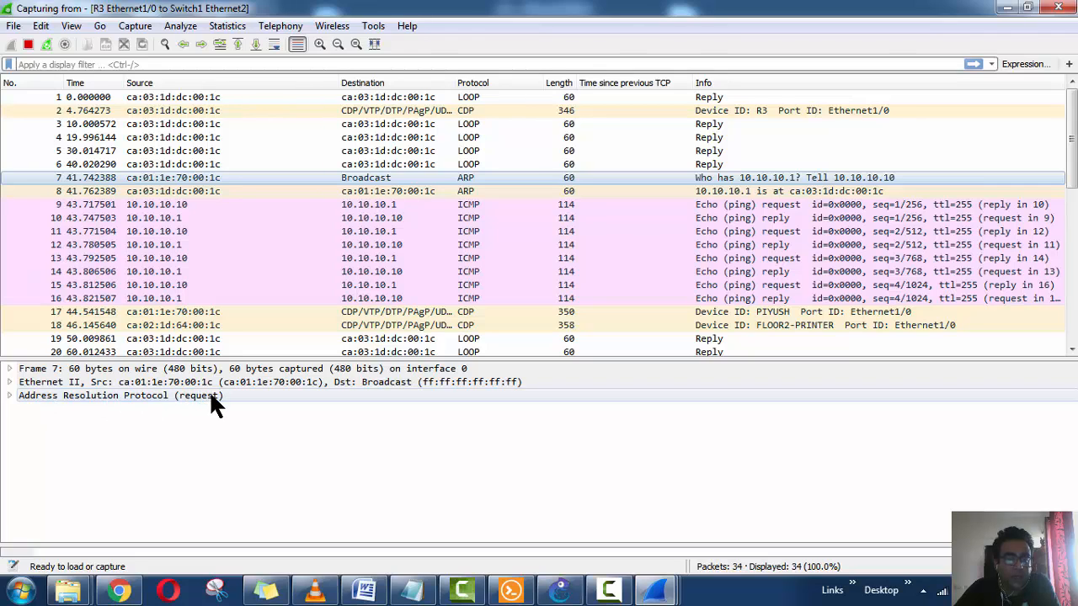
left_click(10, 395)
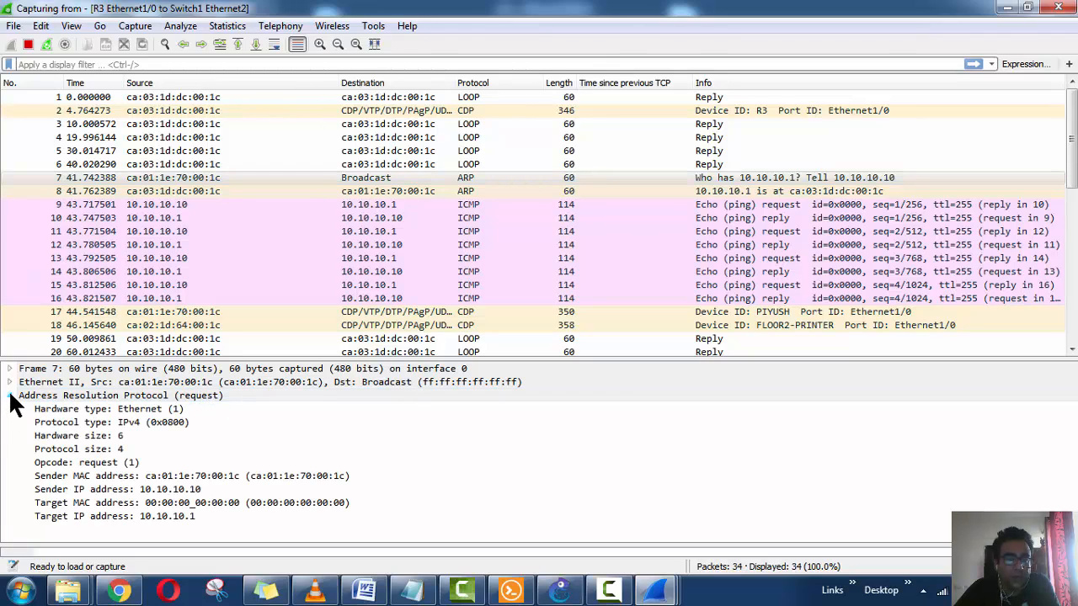
- Examine the sender and target IP and MAC addresses of R3's received ARP request, and reselect that broadcast packet
left_click(116, 492)
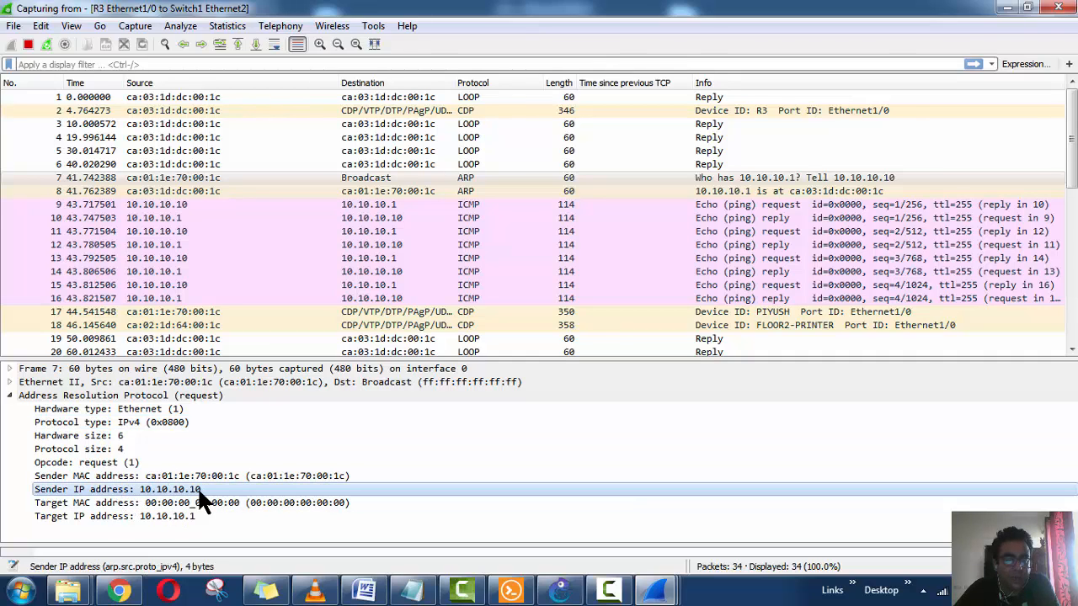
left_click(156, 476)
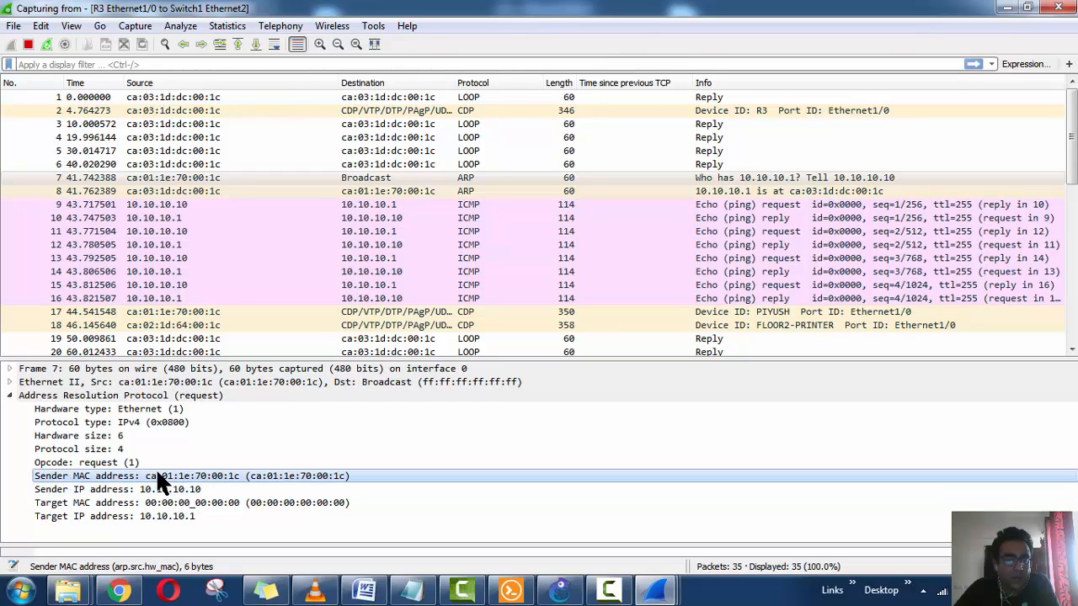
left_click(138, 516)
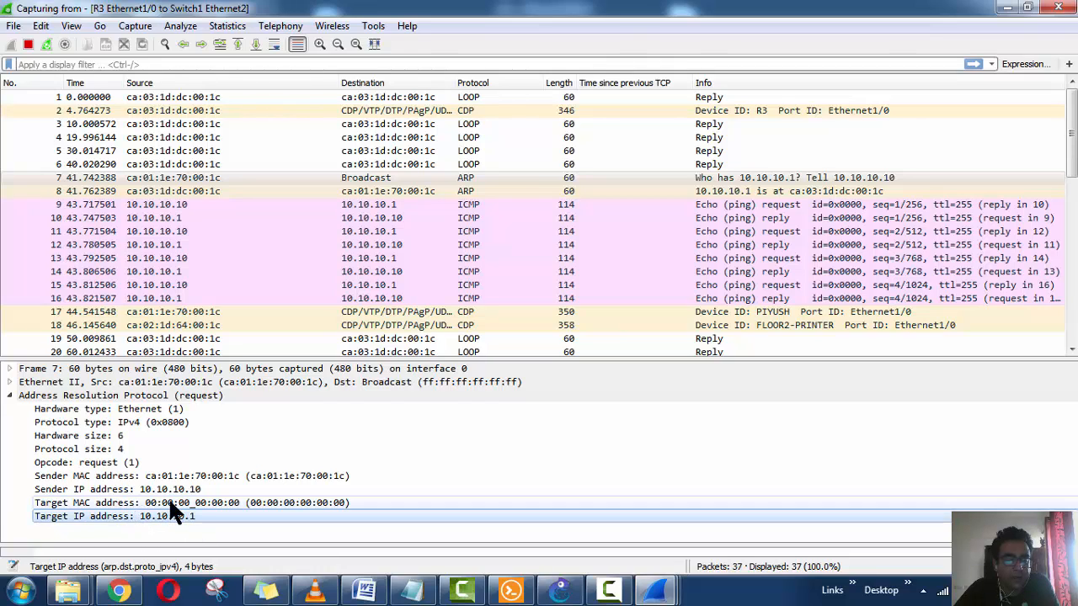
left_click(174, 504)
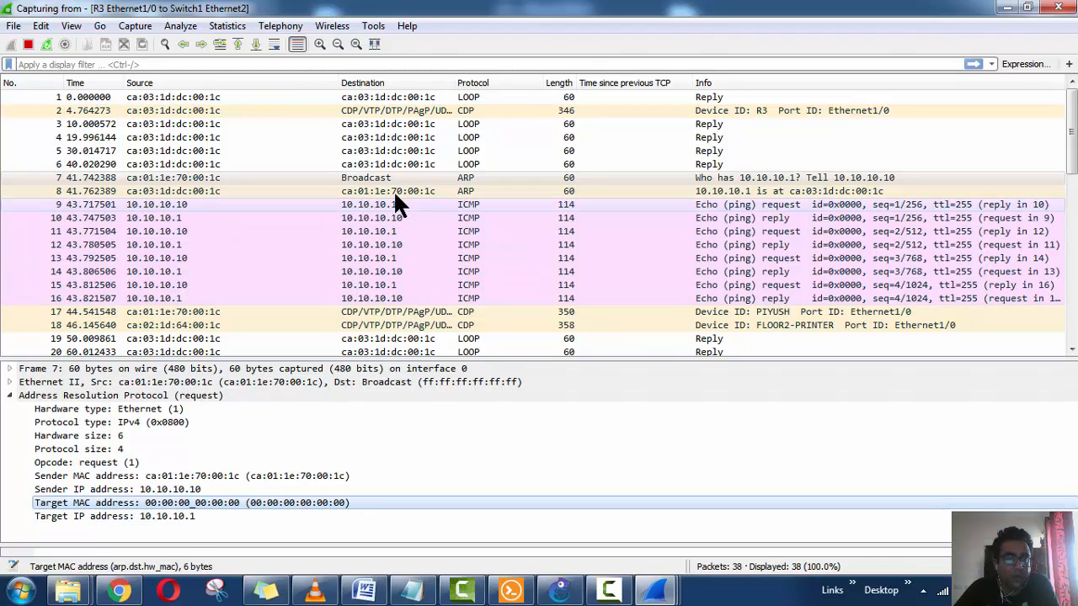
left_click(375, 177)
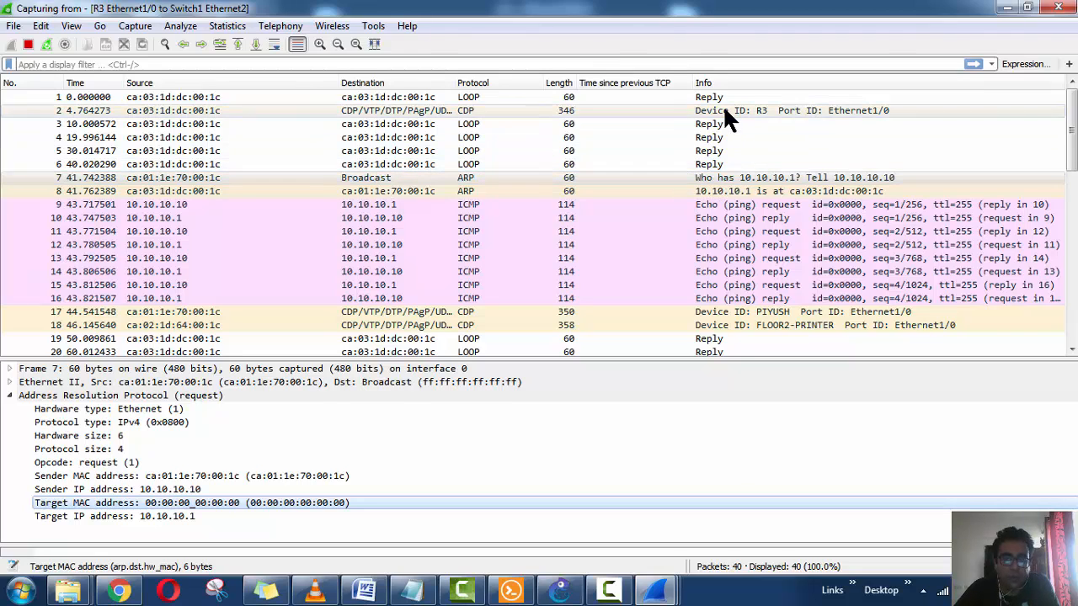
left_click(727, 175)
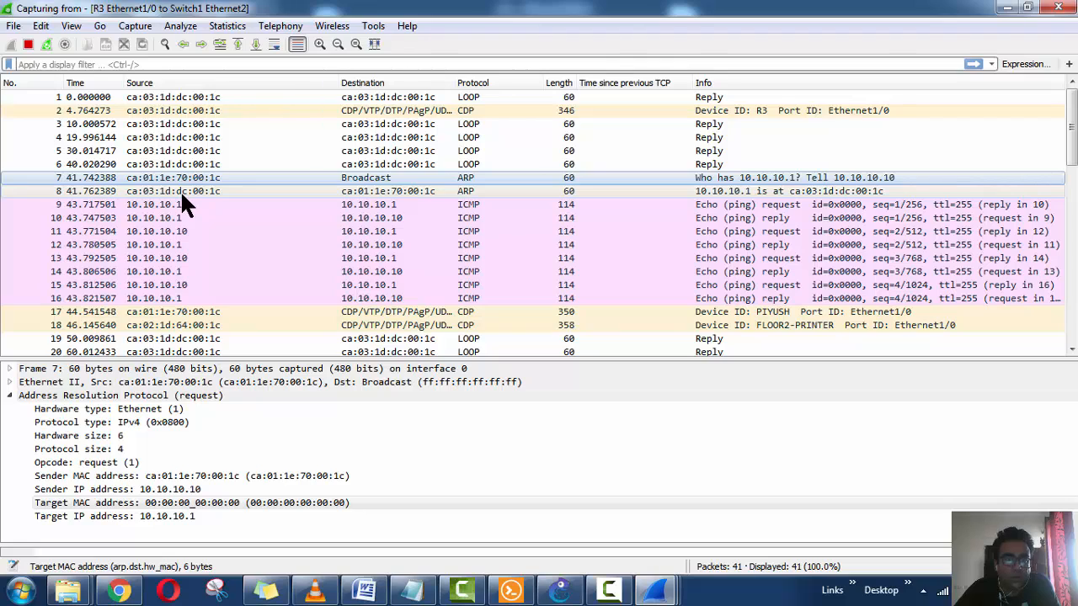
- Select the ARP reply packet in the R3 capture and examine its sender and target IP addresses
left_click(726, 192)
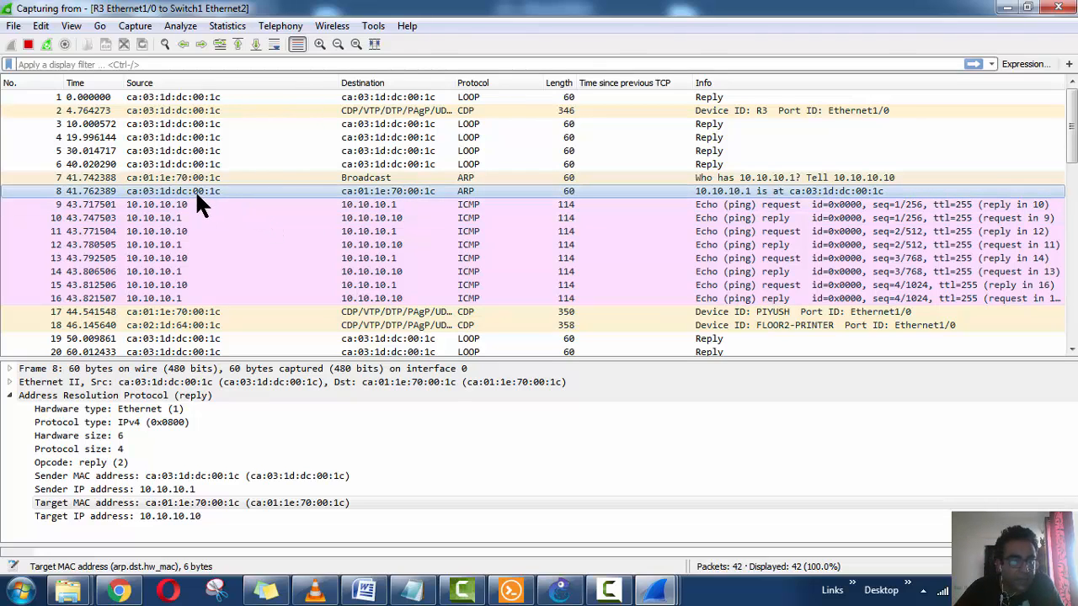
left_click(144, 490)
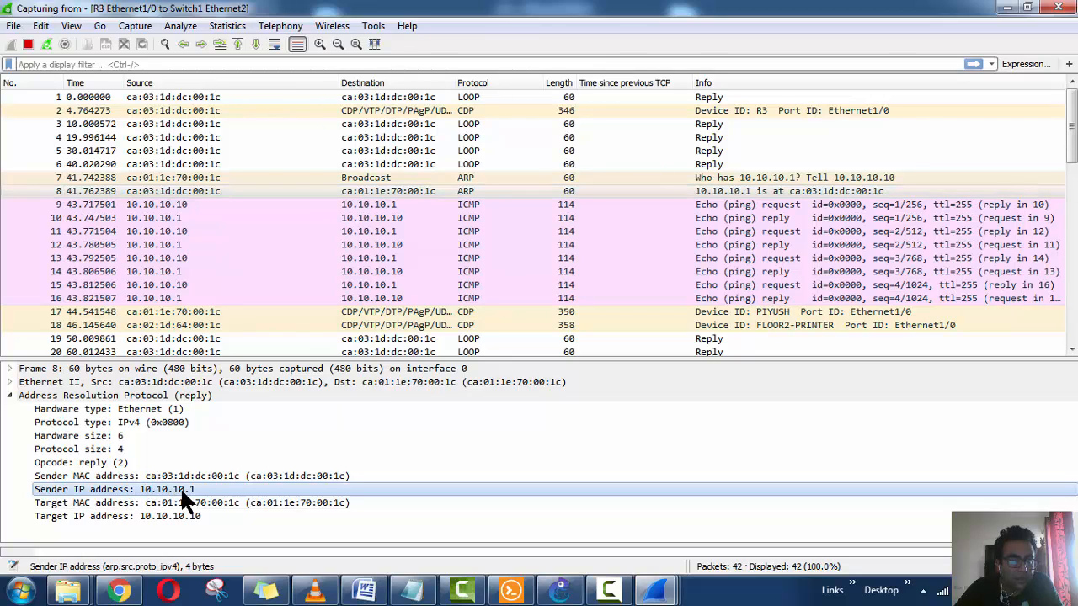
left_click(164, 514)
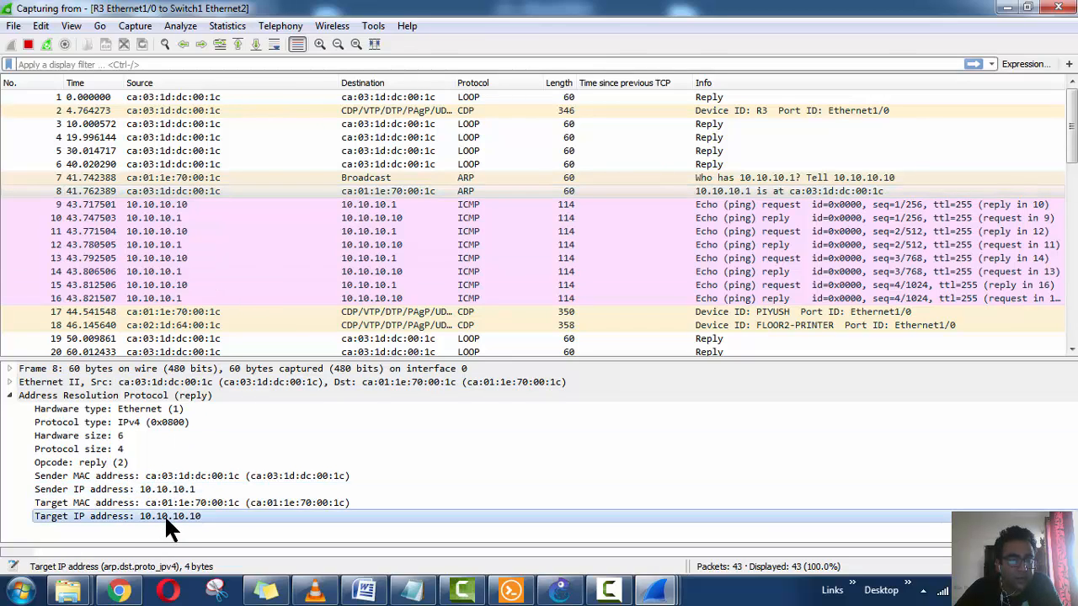
left_click(190, 190)
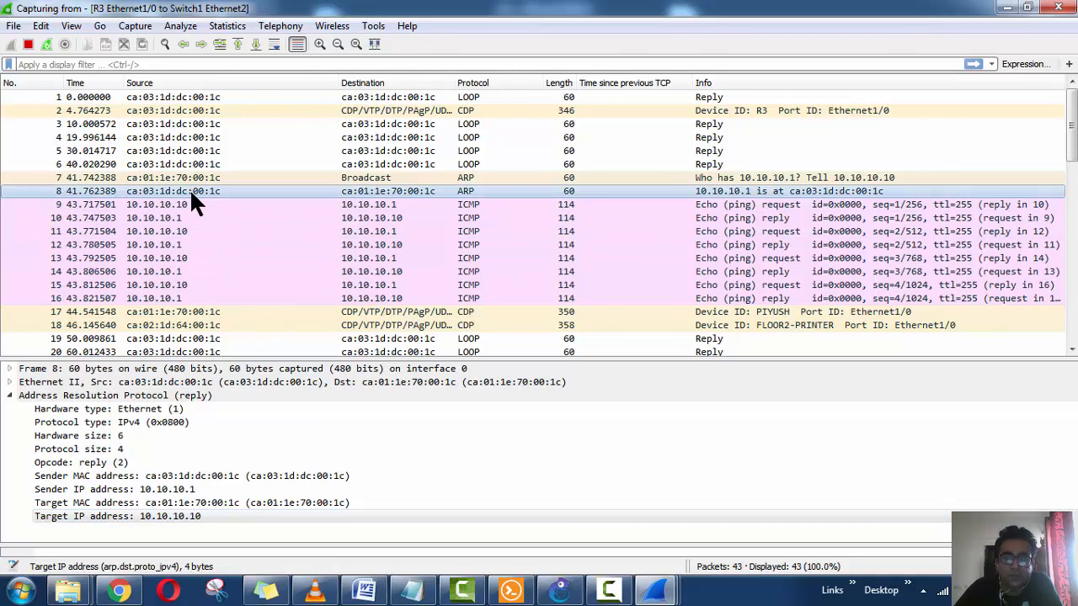
- Examine the sender and target MAC addresses alongside their IP addresses in the ARP reply's protocol details
left_click(179, 395)
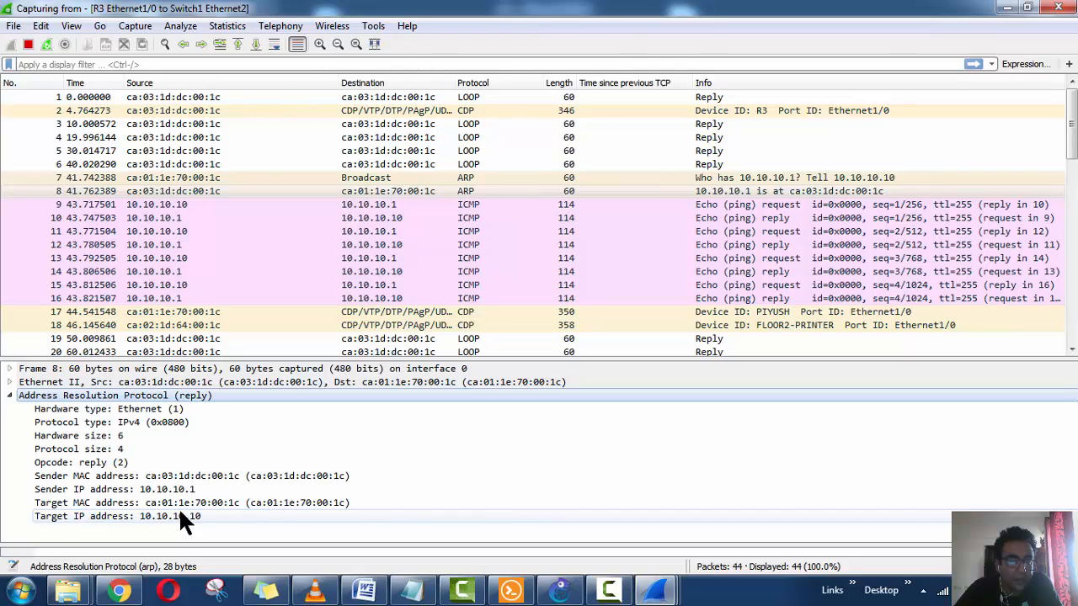
left_click(180, 485)
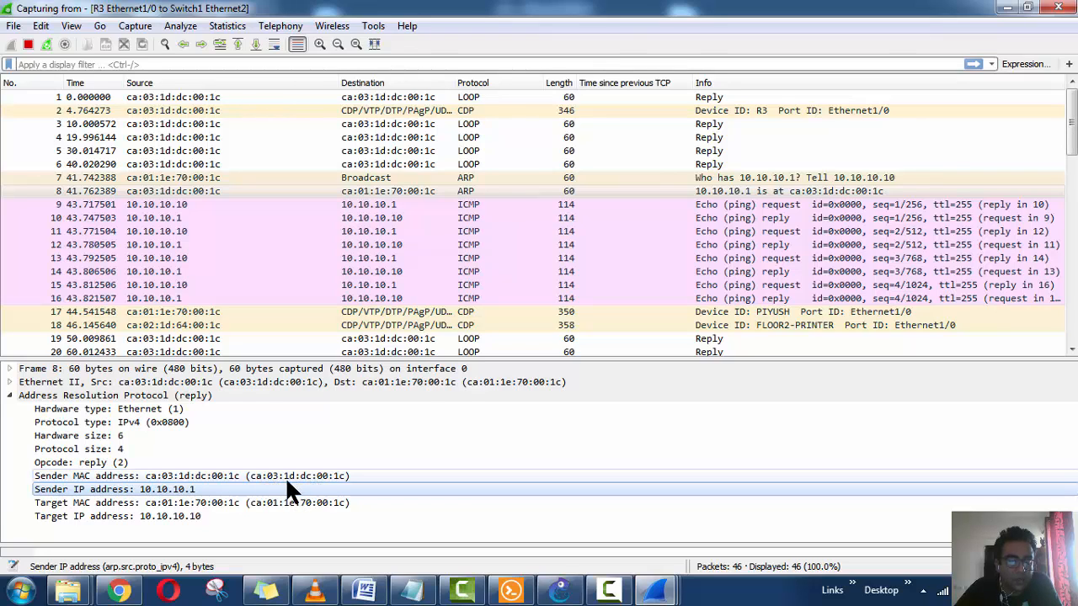
left_click(336, 476)
left_click(187, 517)
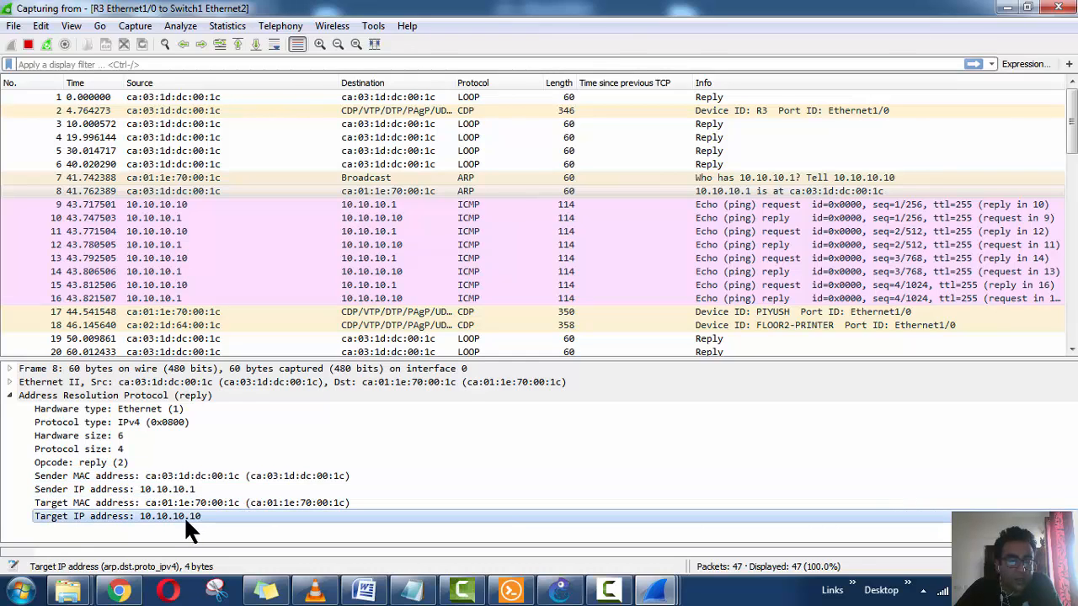
left_click(195, 504)
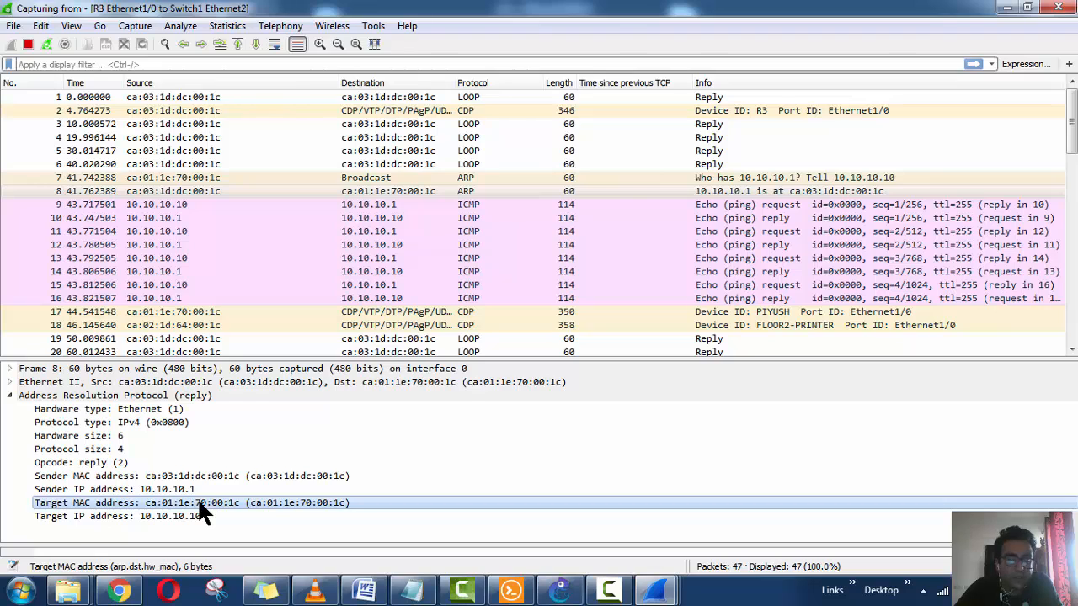
- Review the ICMP echo request and reply packets that follow the ARP exchange in R3's capture
left_click(738, 204)
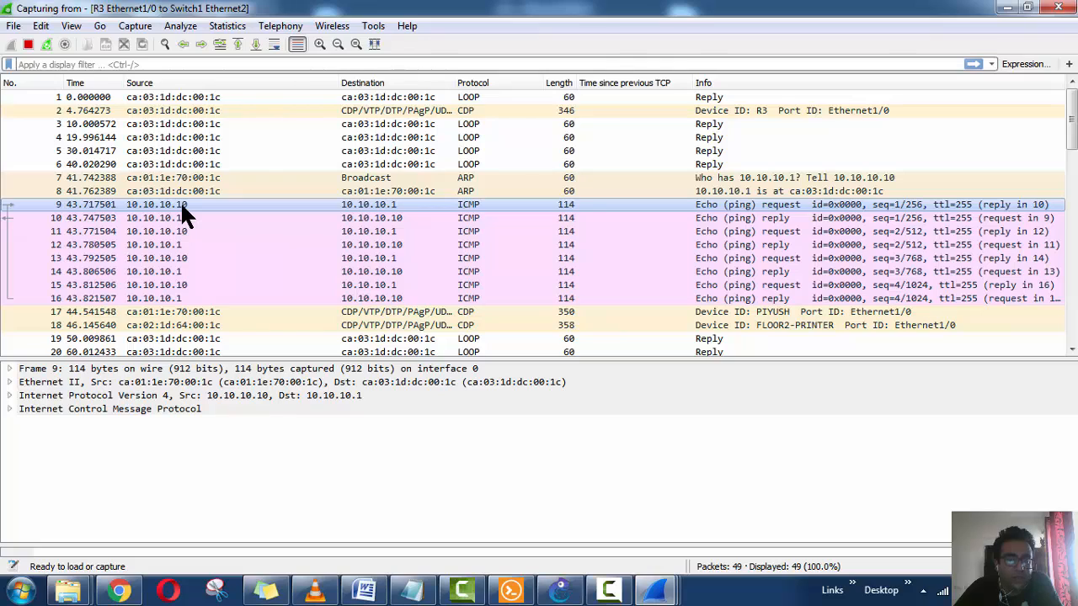
left_click(759, 218)
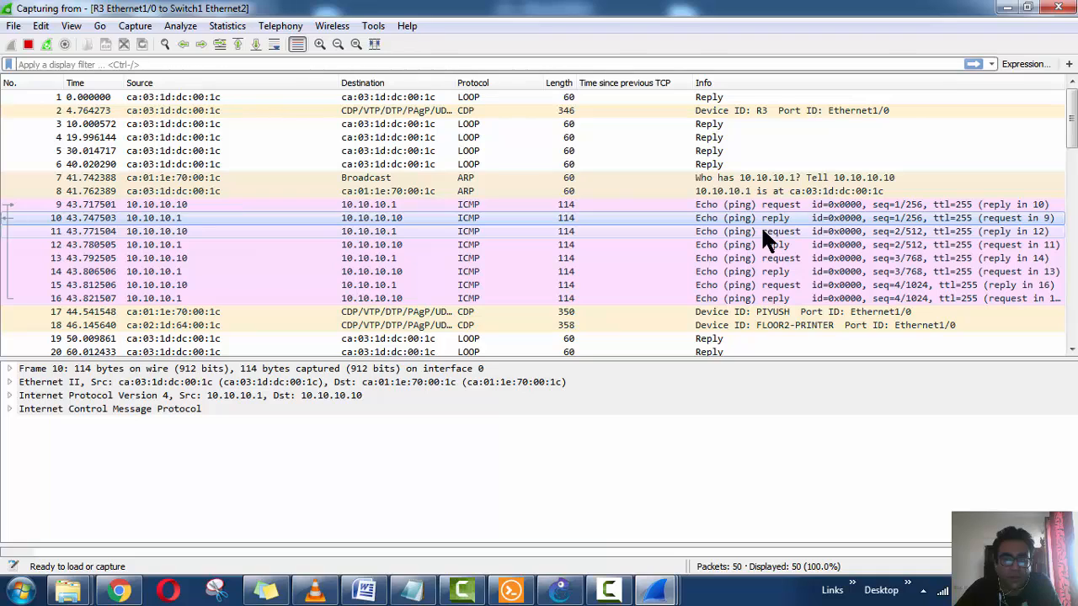
left_click(762, 229)
left_click(776, 260)
left_click(774, 284)
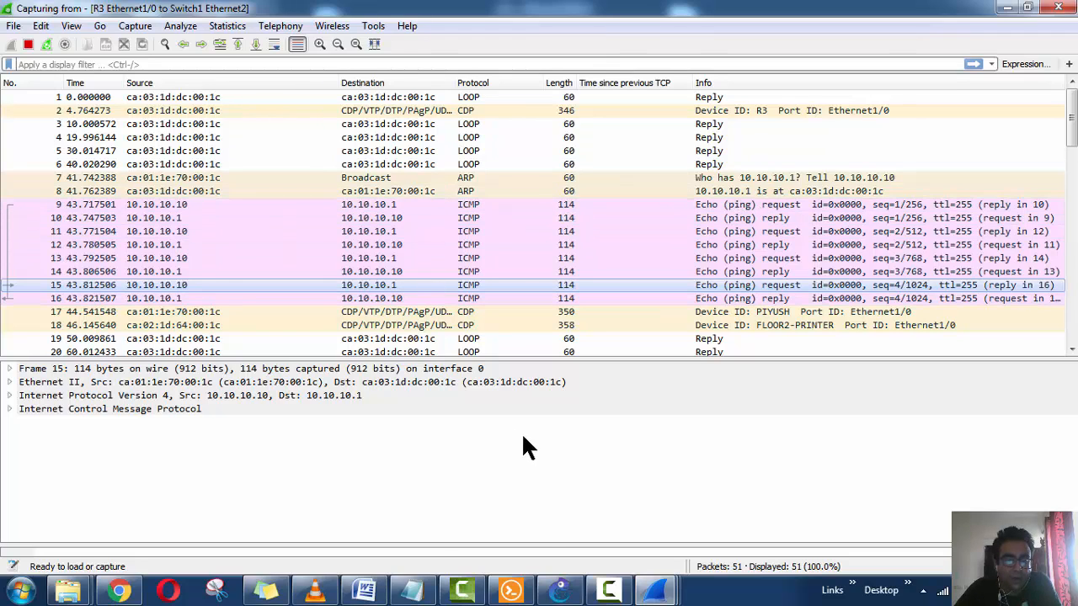
- Switch to Solar-PuTTY and repeat the ping to 10.10.10.1 from the PC node's console
left_click(513, 590)
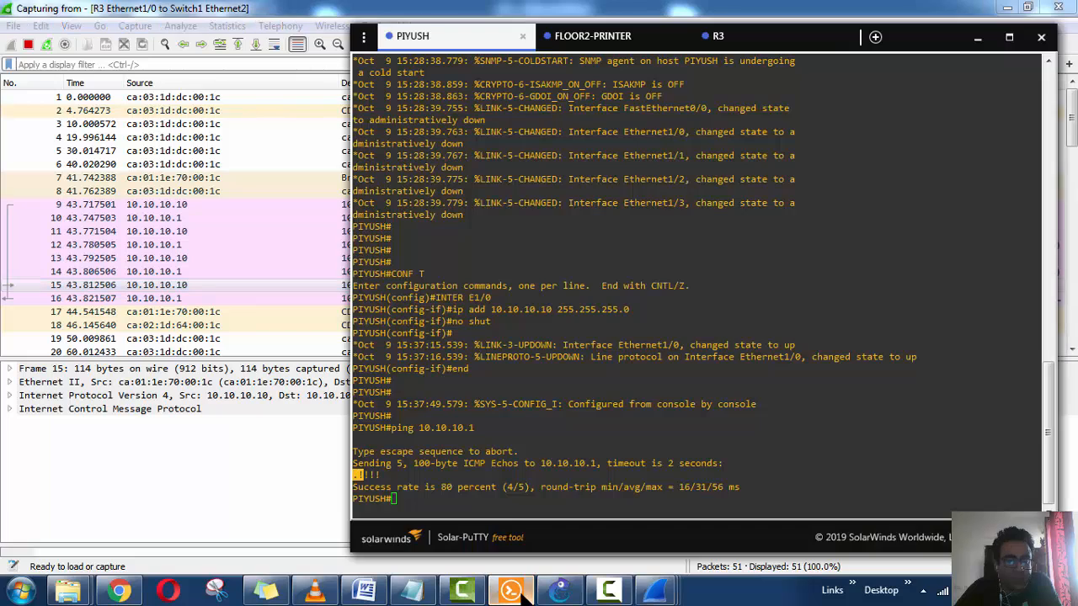
left_click(447, 454)
key("Return")
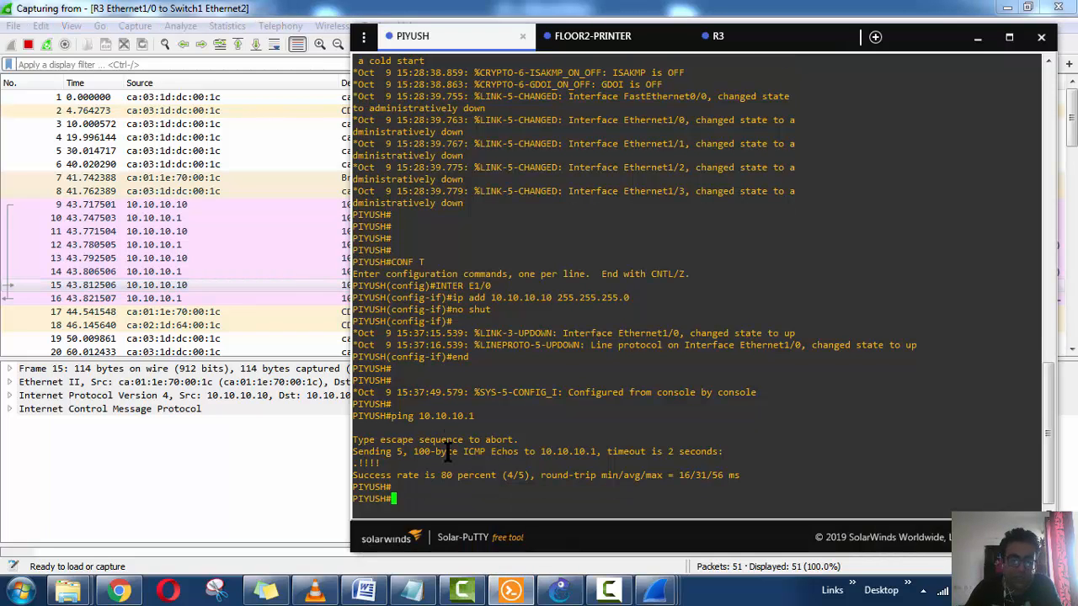
key("Up")
key("Return")
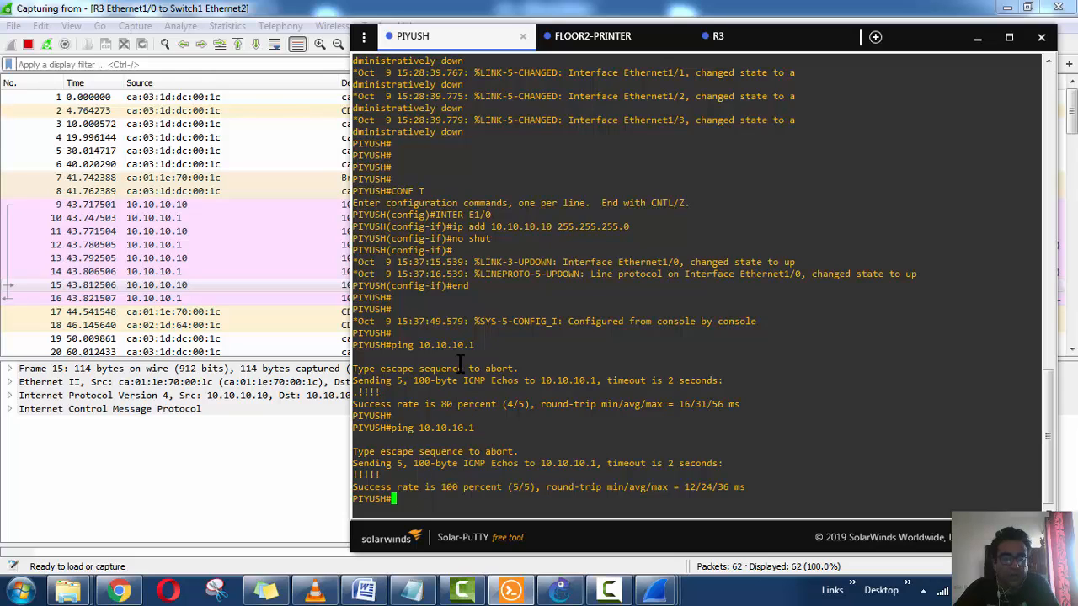
- Display the PC node's ARP table with the command show ip arp
key("Return")
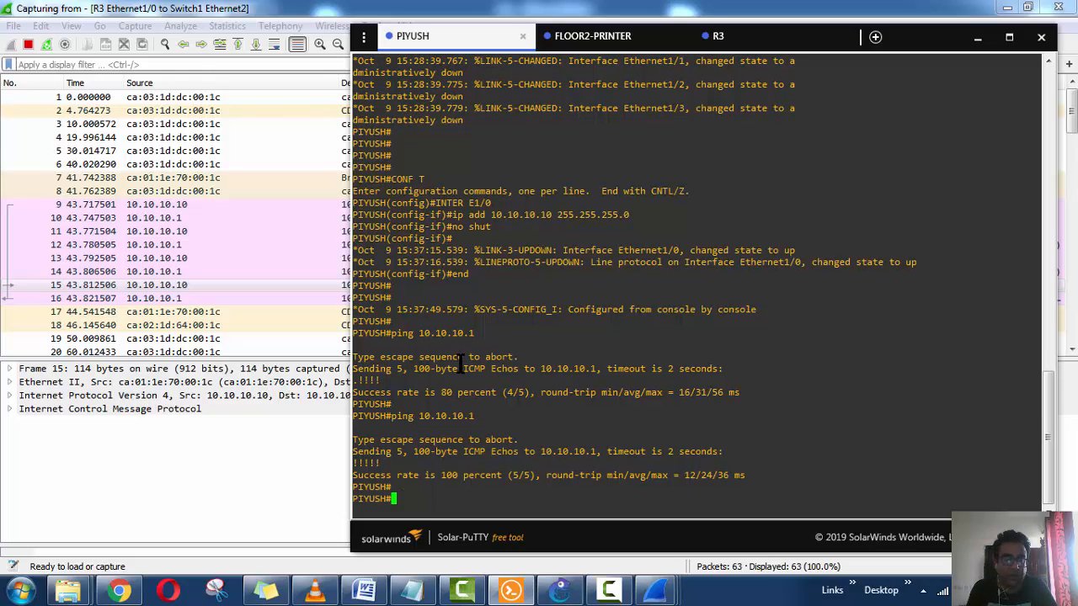
type("show ip arp")
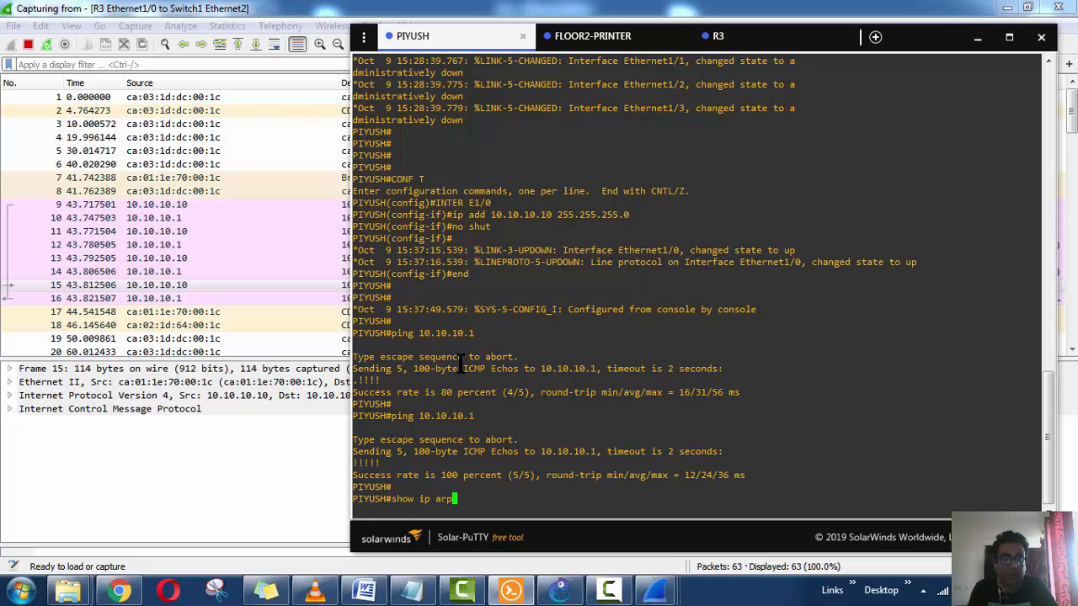
key("Return")
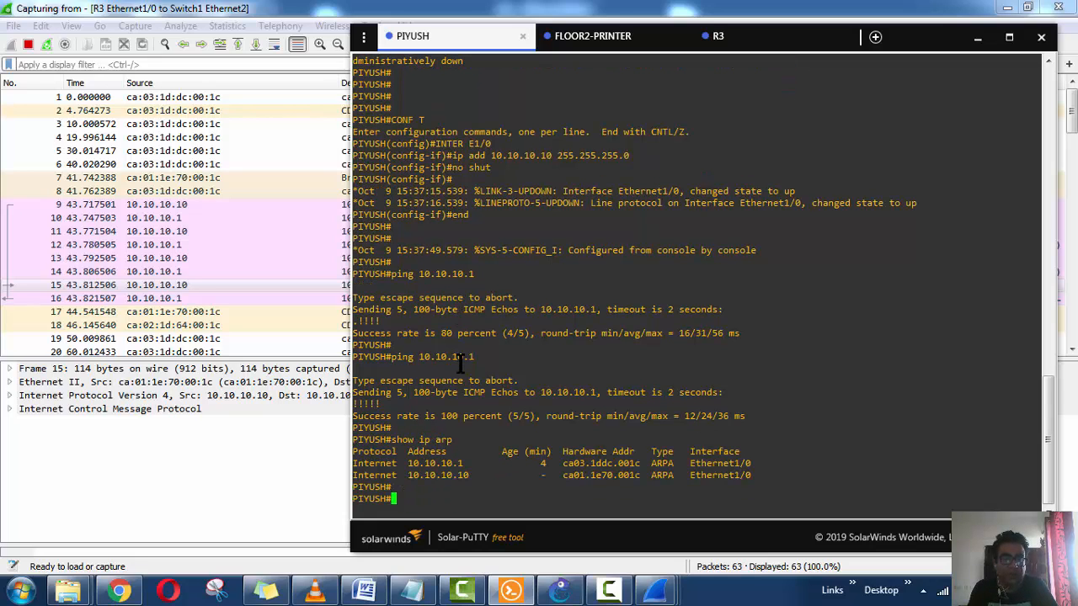
- Examine the hardware addresses mapped to 10.10.10.10 and 10.10.10.1 in the PC node's ARP table
double_click(446, 473)
double_click(441, 465)
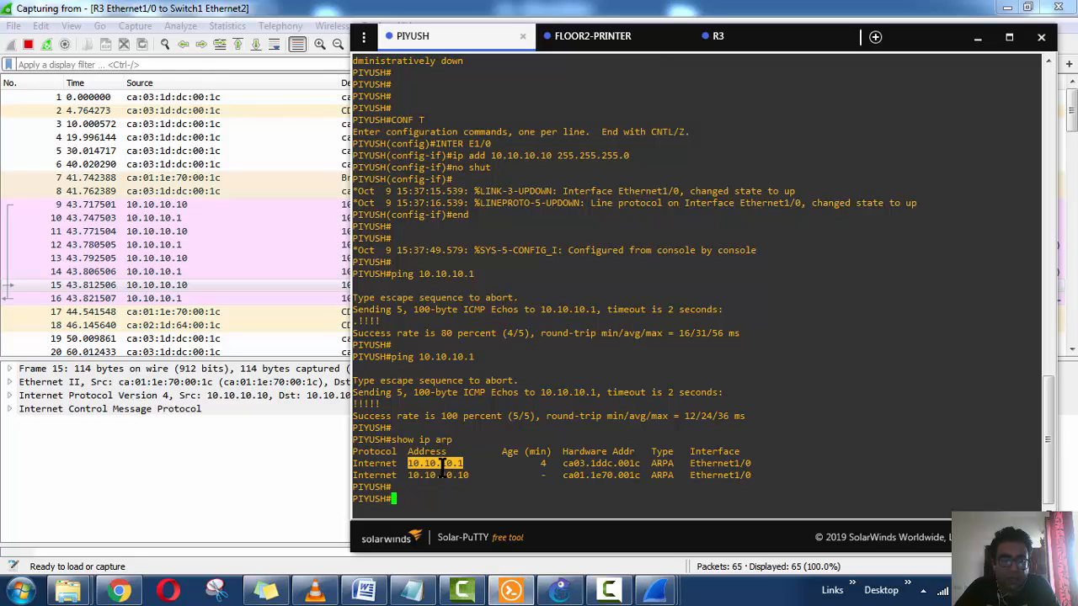
double_click(443, 475)
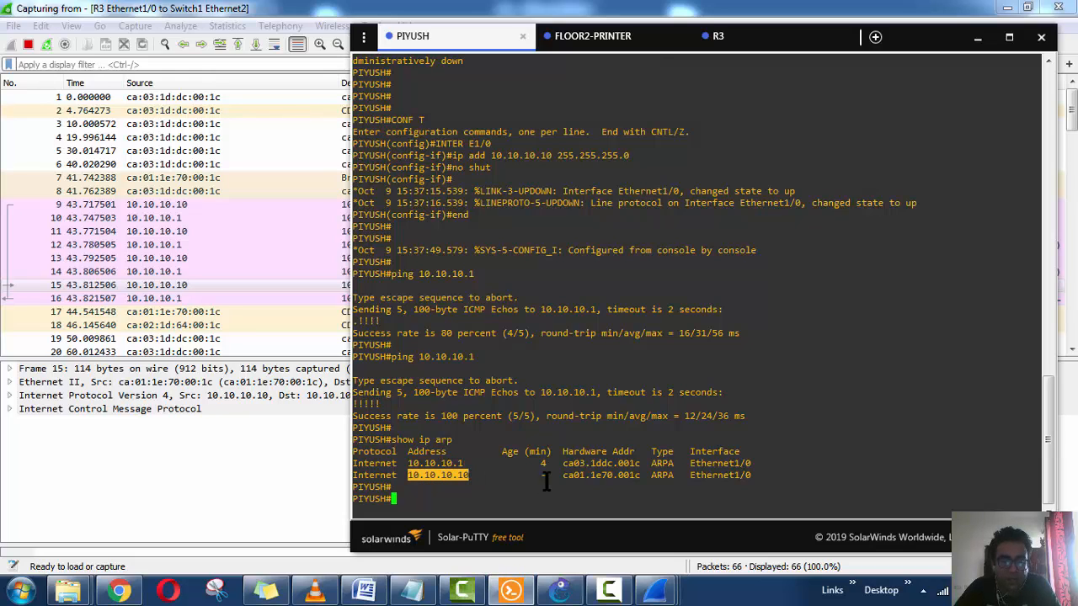
double_click(585, 475)
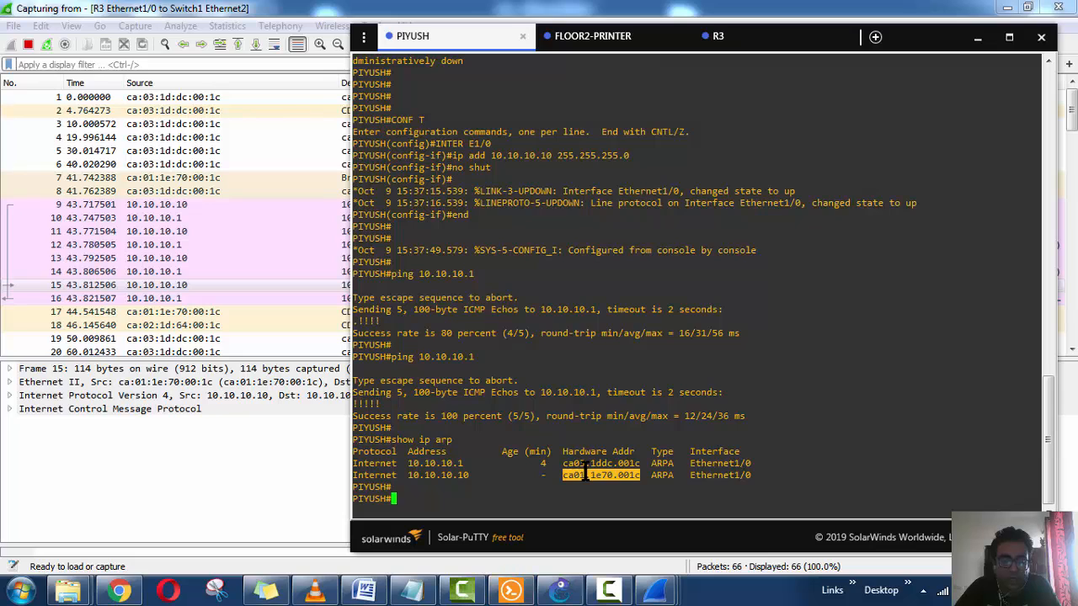
double_click(456, 463)
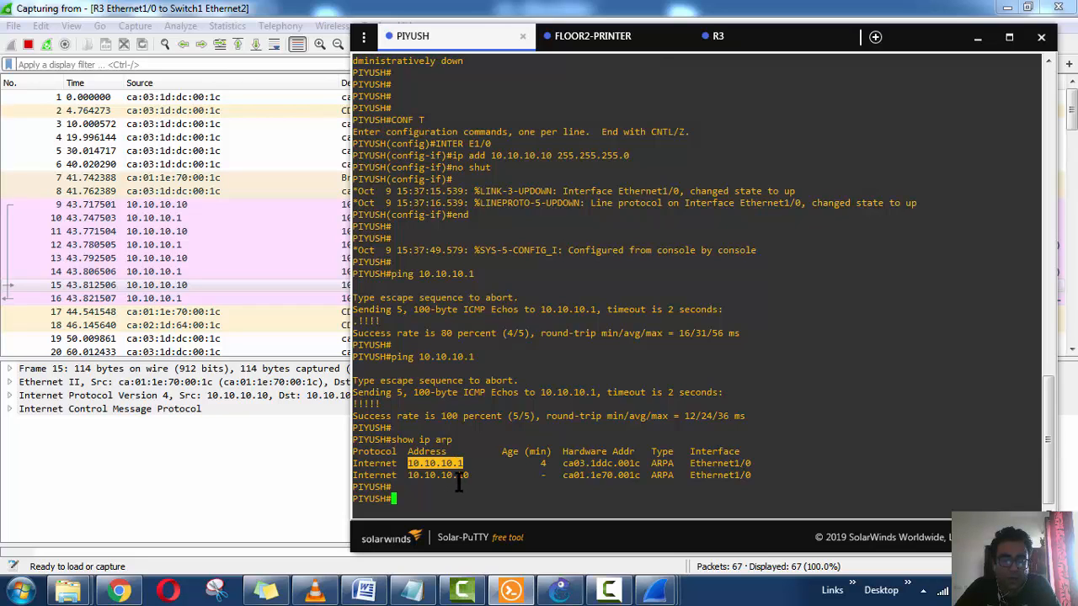
double_click(596, 464)
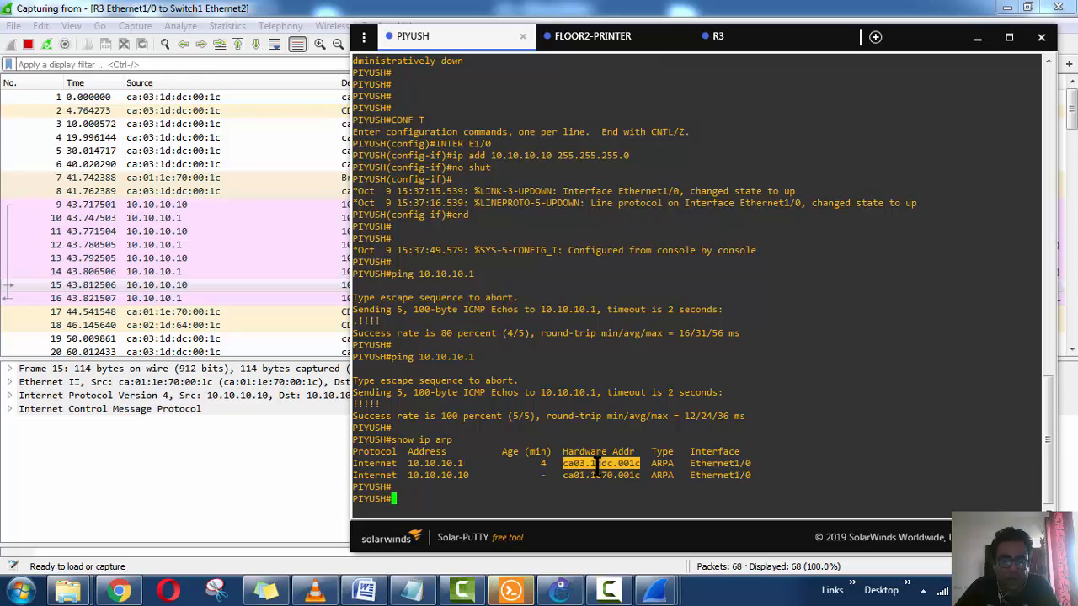